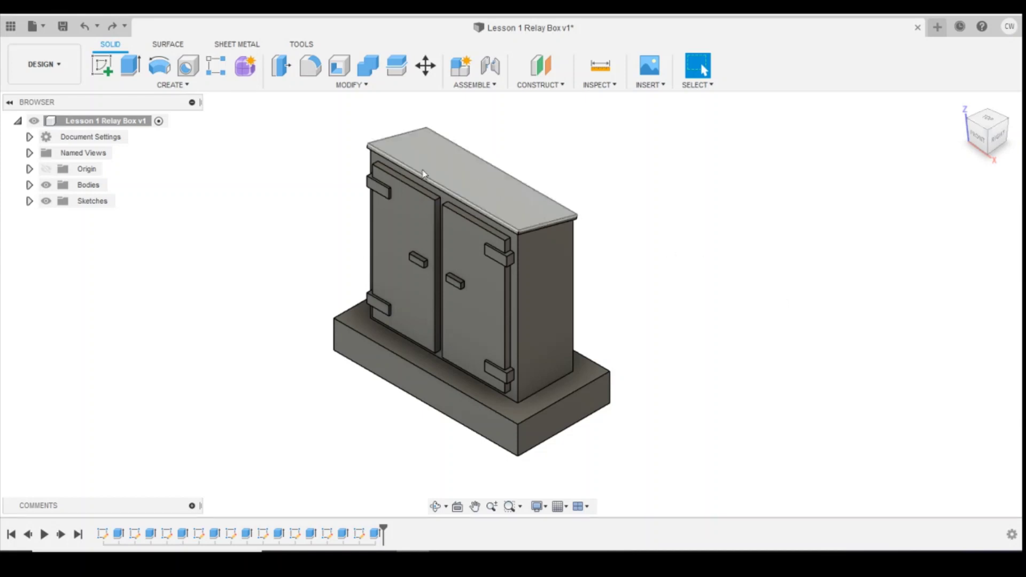
Save a copy of the design as "Lesson 3 Relay Box" in the Tutorial project
{"action": "left_click", "coordinate": [45, 29]}
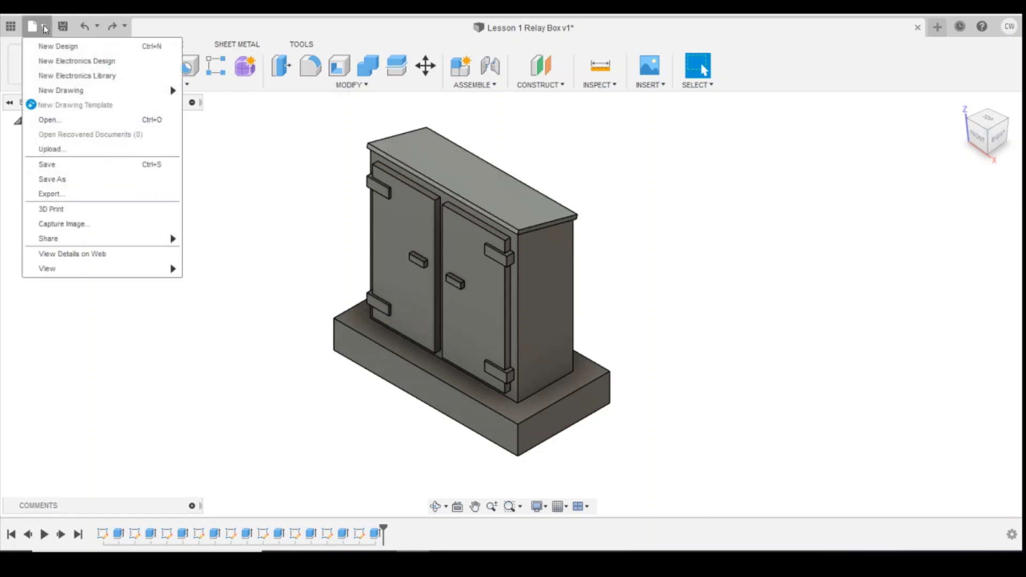
{"action": "left_click", "coordinate": [76, 177]}
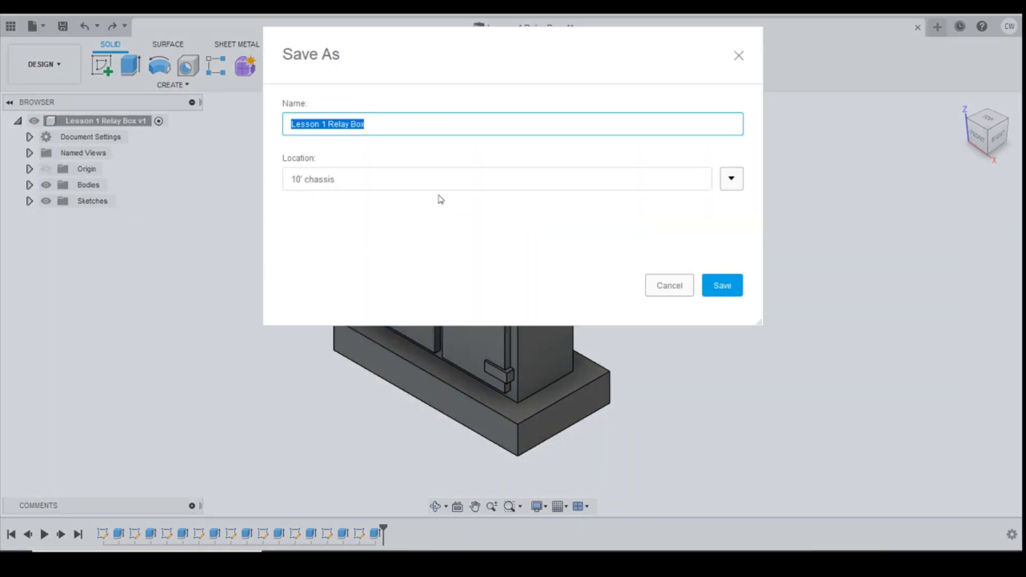
{"action": "left_click", "coordinate": [732, 181]}
{"action": "scroll", "coordinate": [416, 350], "scroll_direction": "down", "scroll_amount": 5}
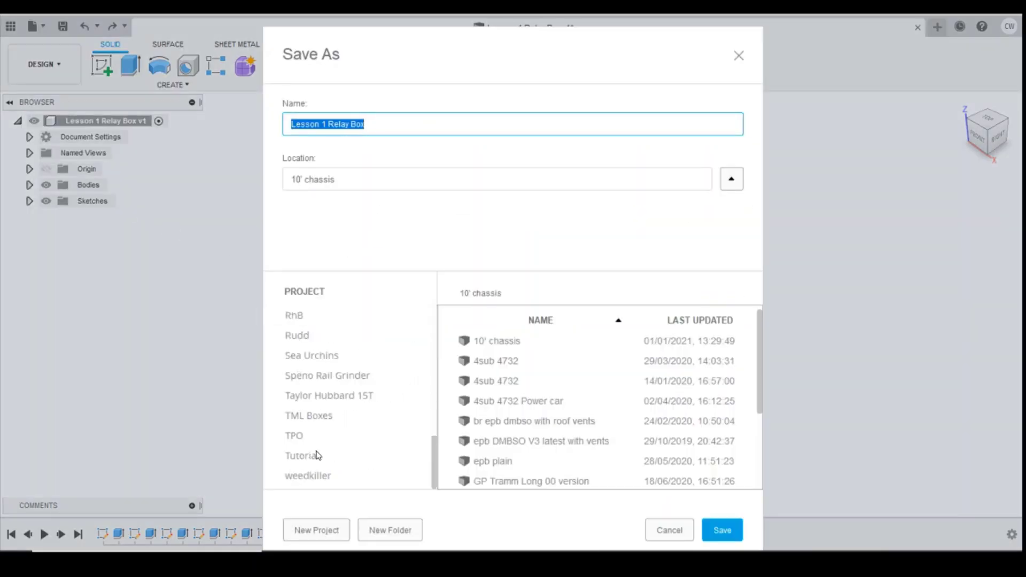
{"action": "left_click", "coordinate": [318, 455]}
{"action": "left_click", "coordinate": [322, 126]}
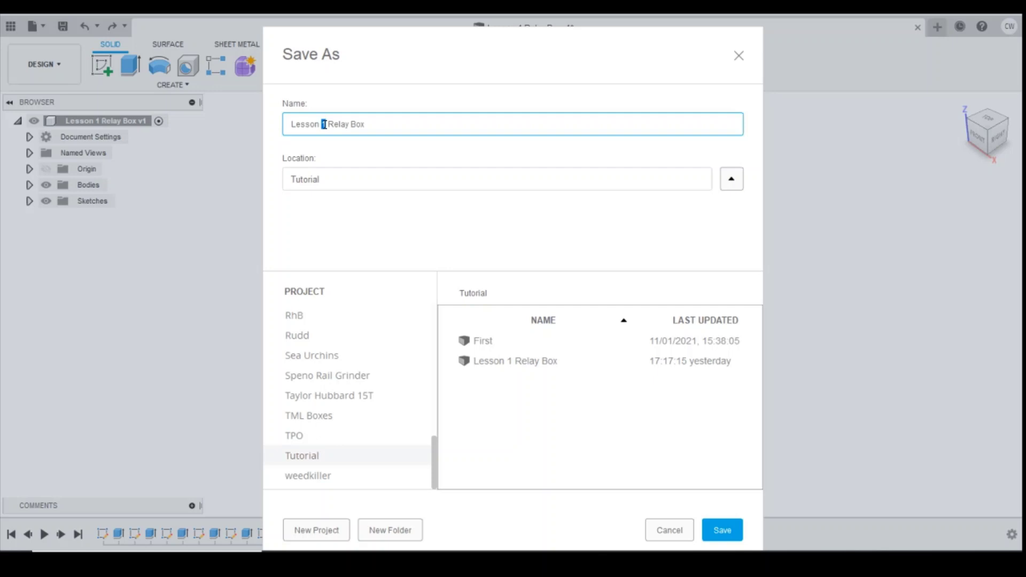
{"action": "type", "text": "3"}
{"action": "left_click", "coordinate": [722, 530]}
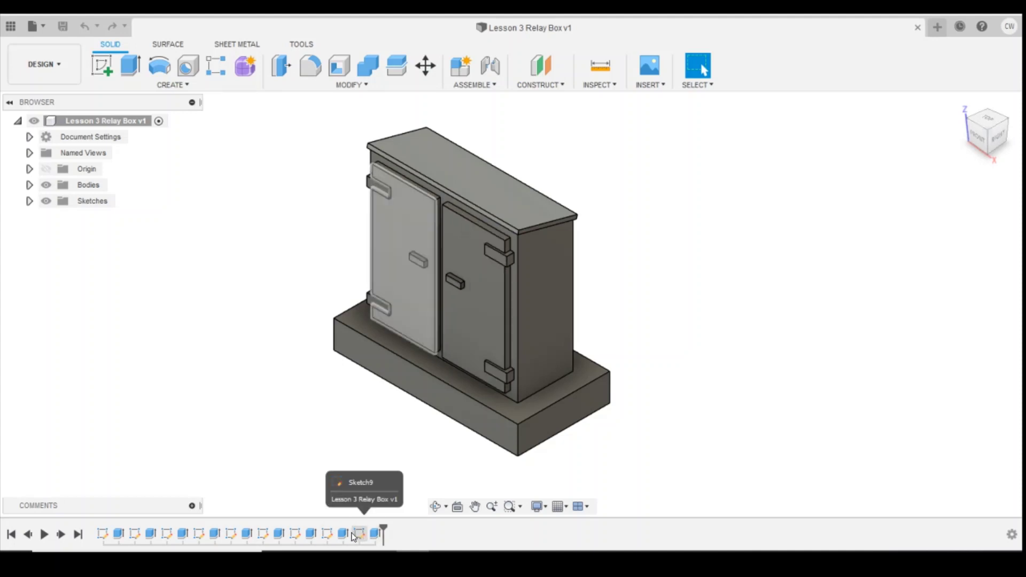
Delete the overhanging roof slab's extrusion and its rectangular sketch from the design history
{"action": "left_click", "coordinate": [311, 533]}
{"action": "right_click", "coordinate": [313, 535]}
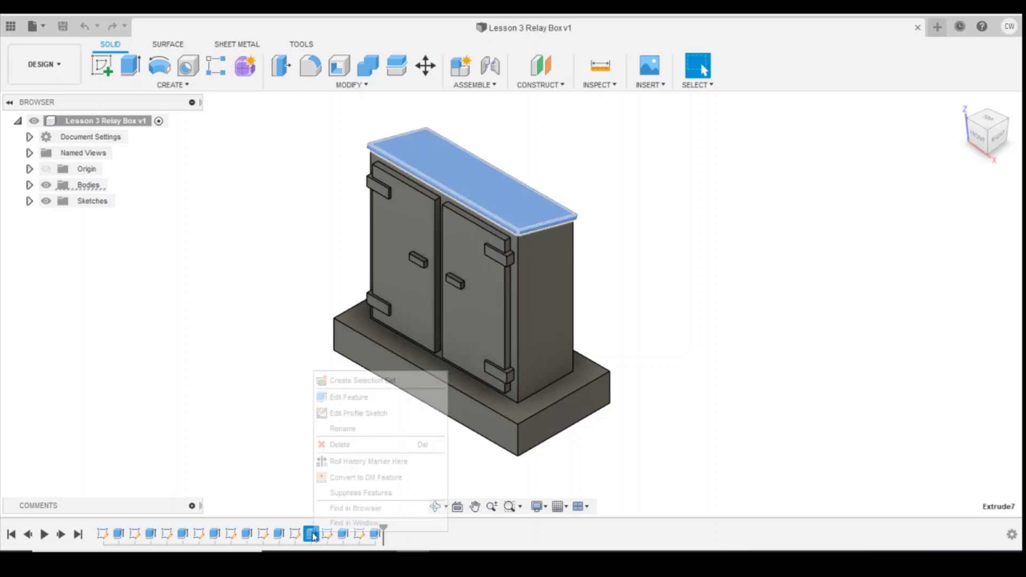
{"action": "left_click", "coordinate": [350, 443]}
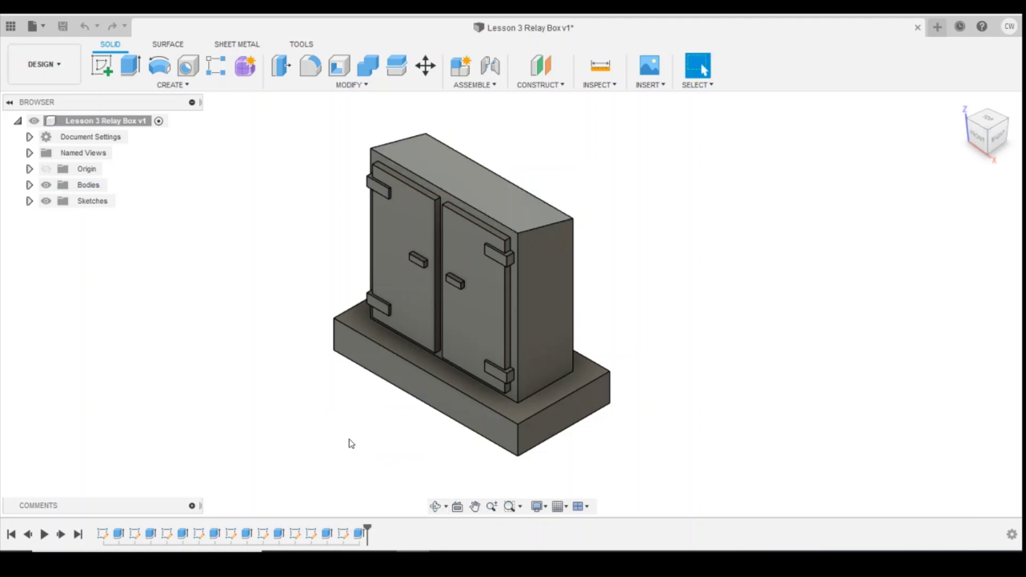
{"action": "right_click", "coordinate": [294, 535]}
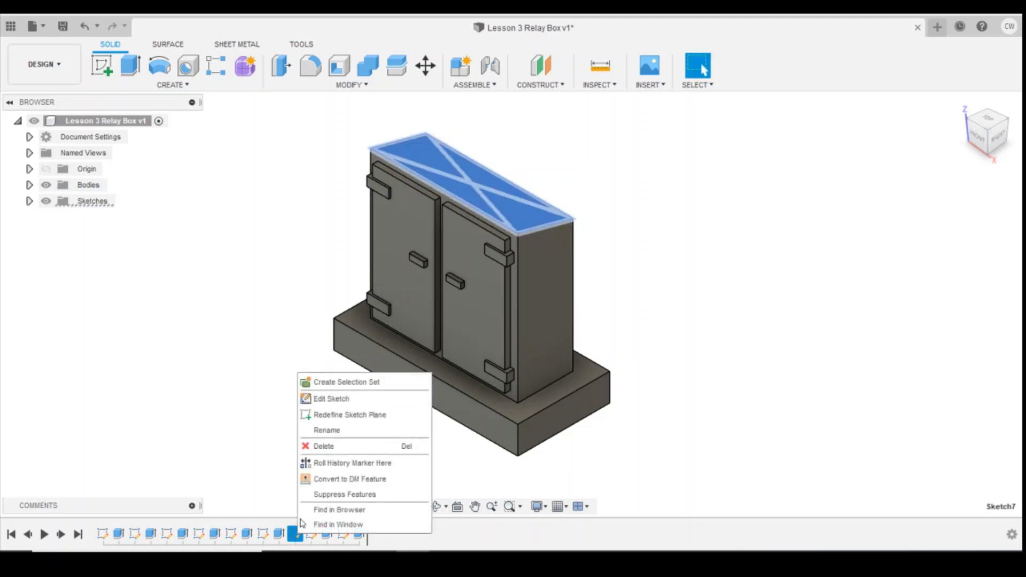
{"action": "left_click", "coordinate": [324, 446]}
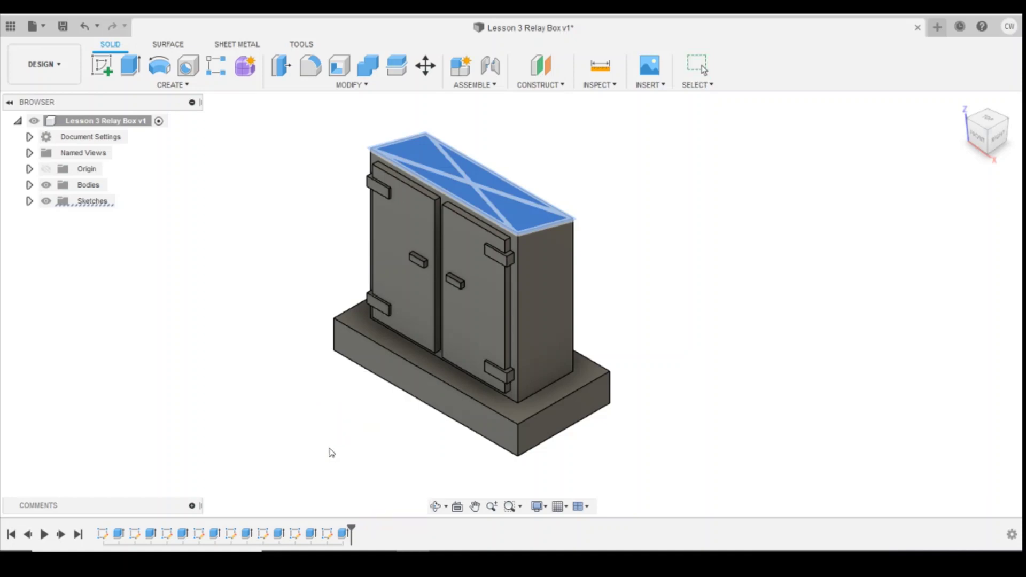
Delete the extrusion that slopes the cabinet's top, along with the sketch it was based on
{"action": "right_click", "coordinate": [279, 535]}
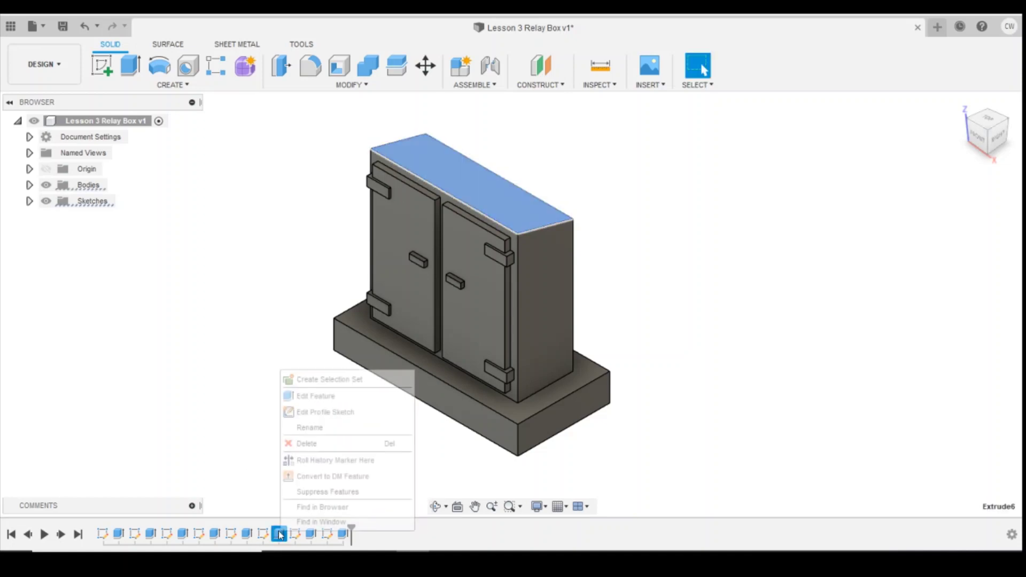
{"action": "left_click", "coordinate": [308, 449]}
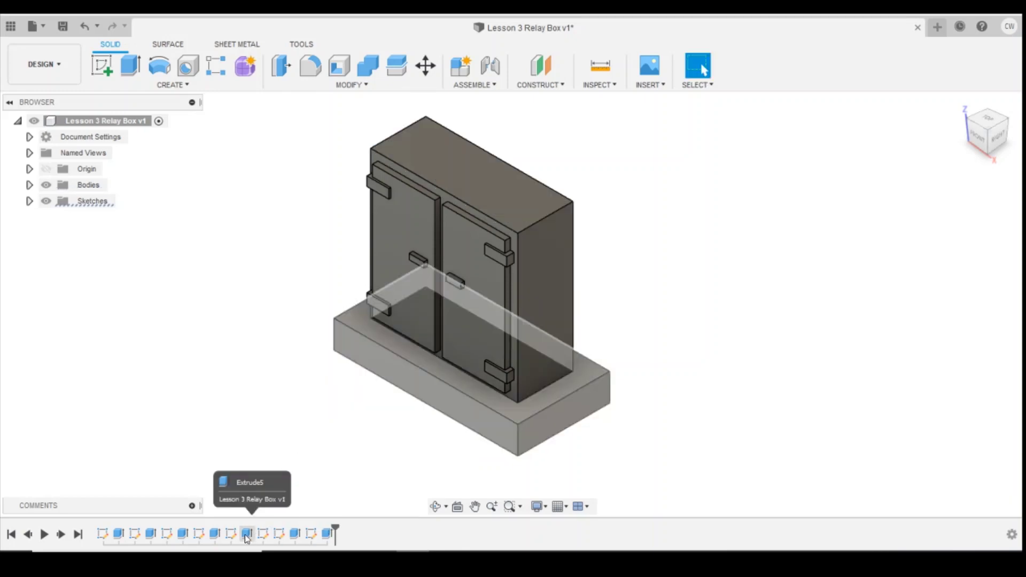
{"action": "right_click", "coordinate": [263, 533]}
{"action": "left_click", "coordinate": [305, 461]}
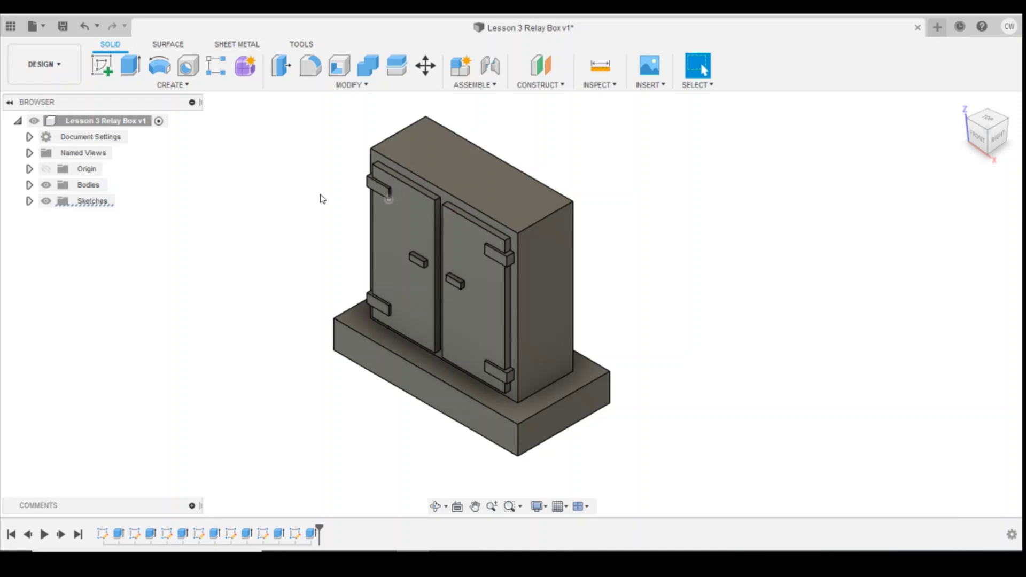
Start a sketch on the cabinet's right side face and draw a line from the upper front corner at 25 degrees to above the top edge's midpoint
{"action": "left_click", "coordinate": [105, 63]}
{"action": "left_click", "coordinate": [547, 257]}
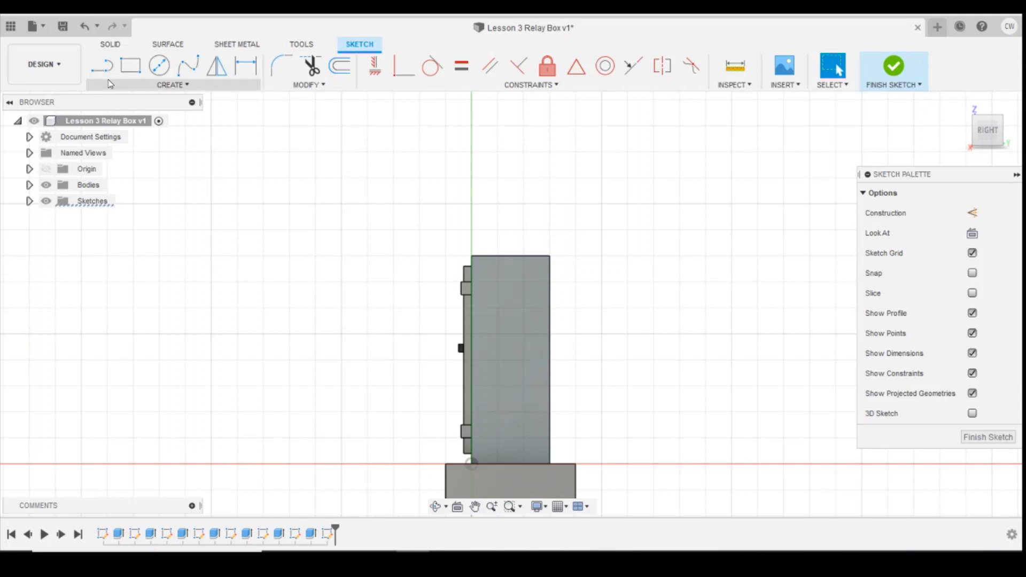
{"action": "left_click", "coordinate": [111, 85]}
{"action": "left_click", "coordinate": [112, 100]}
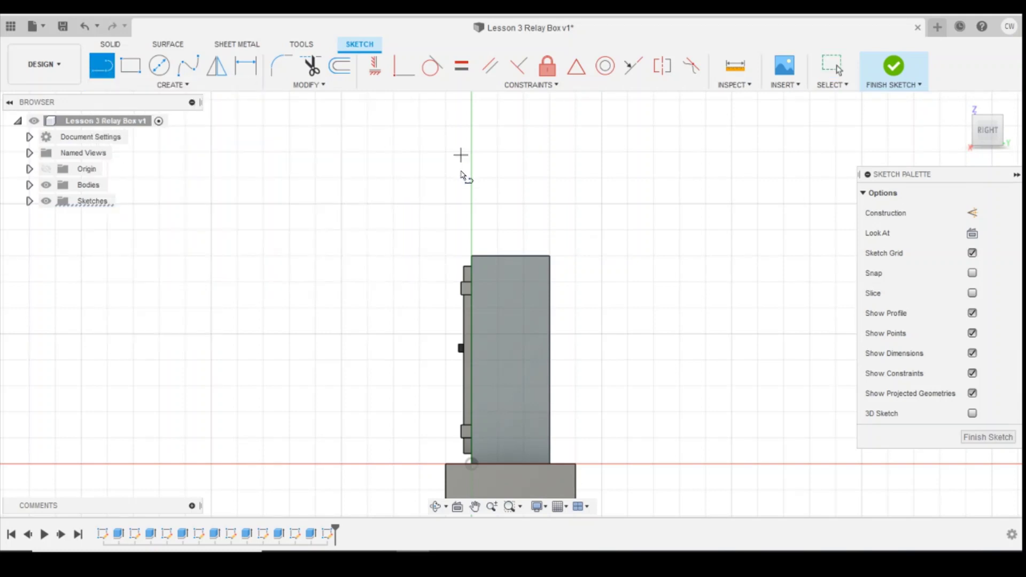
{"action": "left_click", "coordinate": [472, 257]}
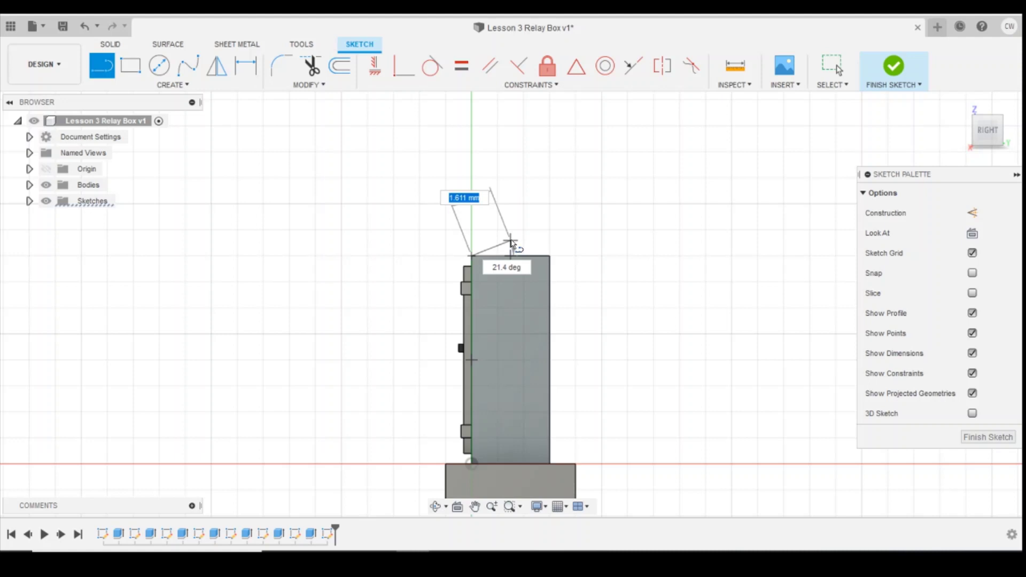
{"action": "key", "text": "Tab"}
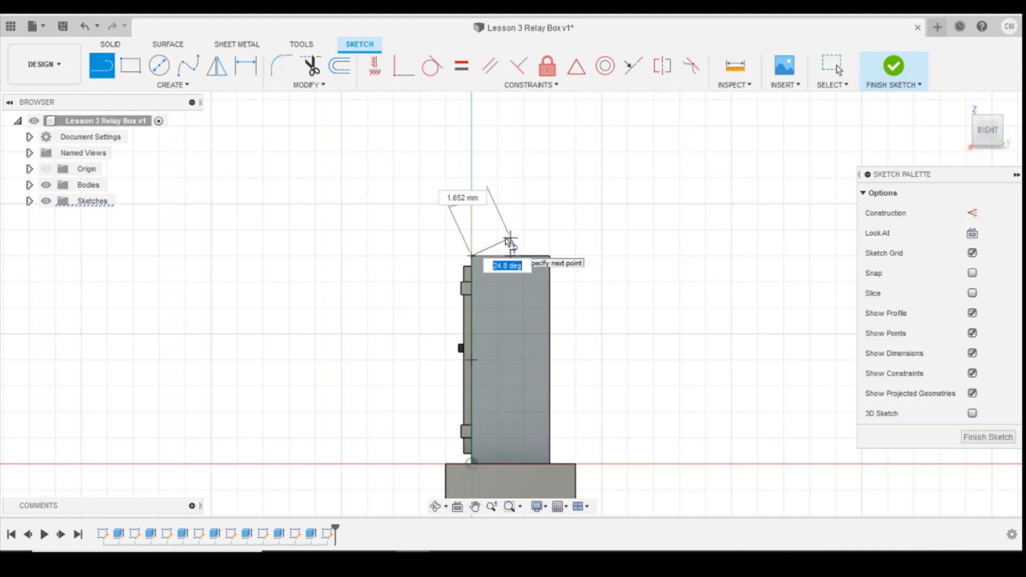
{"action": "type", "text": "25"}
{"action": "key", "text": "Tab"}
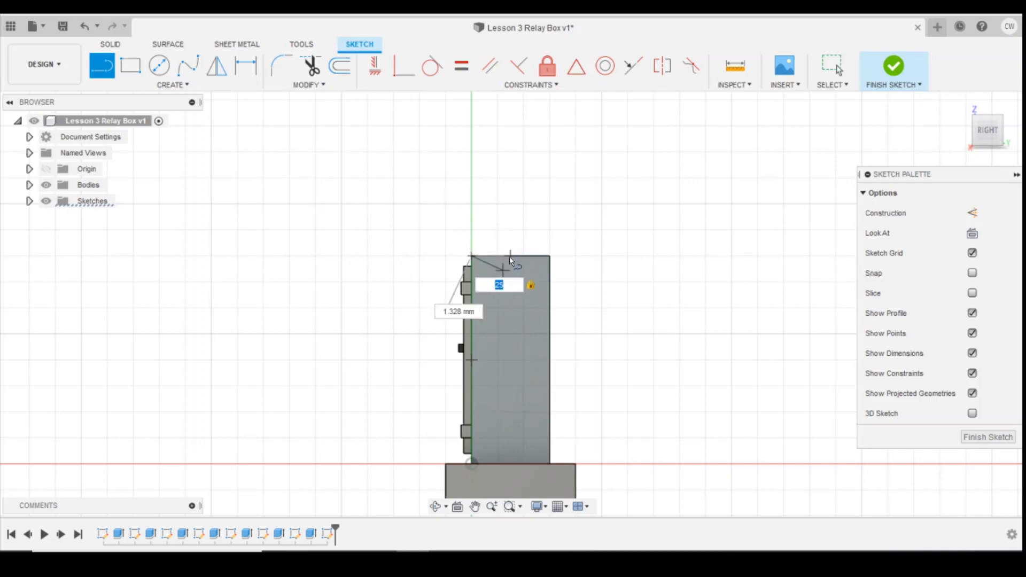
{"action": "scroll", "coordinate": [510, 239], "scroll_direction": "up", "scroll_amount": 3}
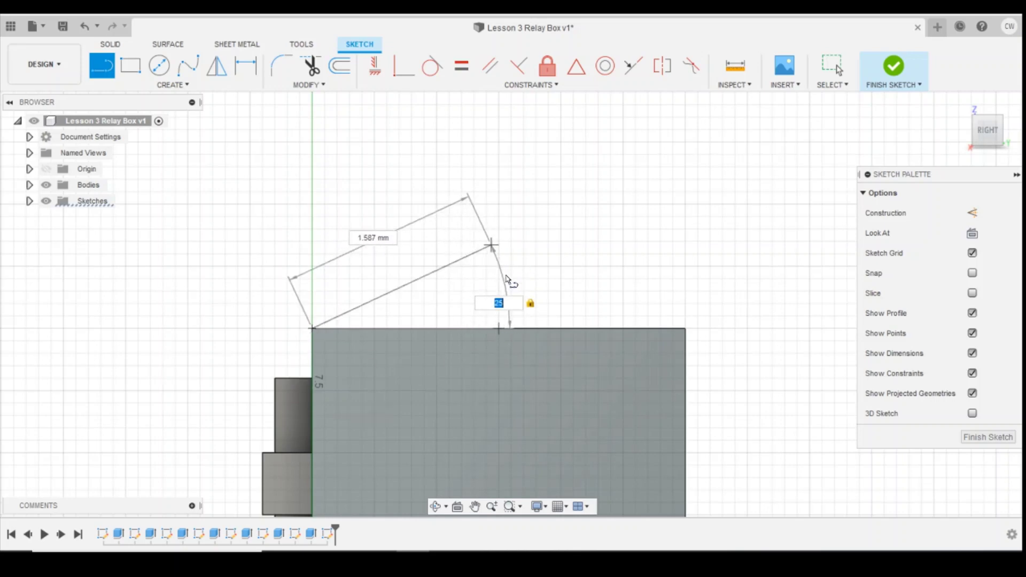
{"action": "left_click", "coordinate": [498, 242]}
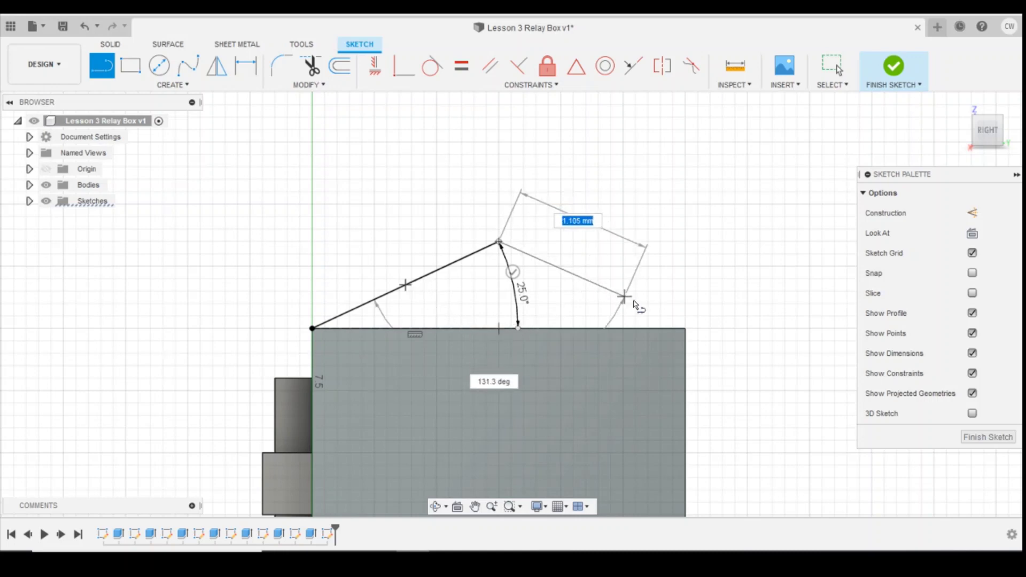
Close the gable triangle with a line from the apex to the upper rear corner and dimension its angle to the top edge at 25 degrees
{"action": "left_click", "coordinate": [684, 328]}
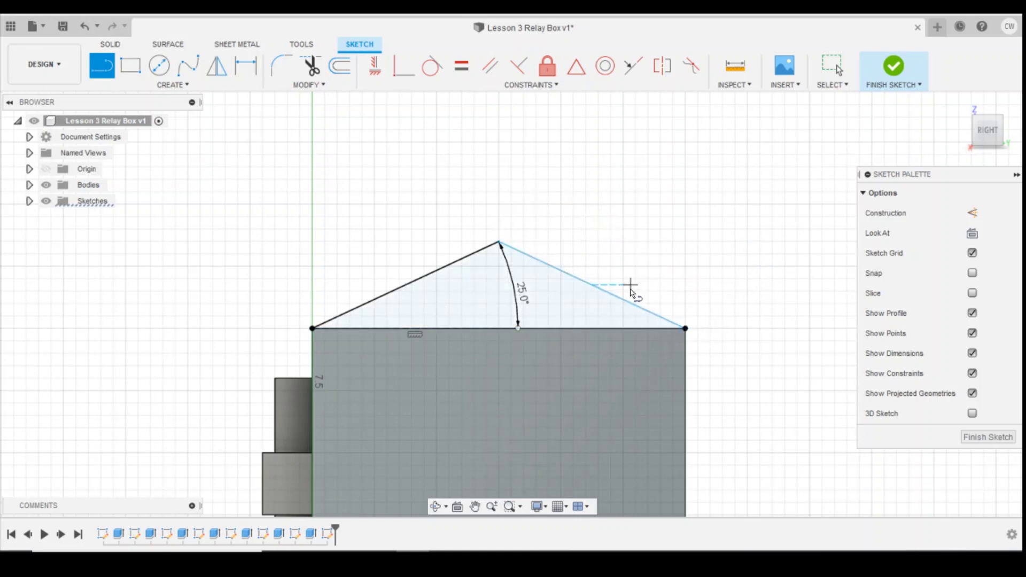
{"action": "key", "text": "Escape"}
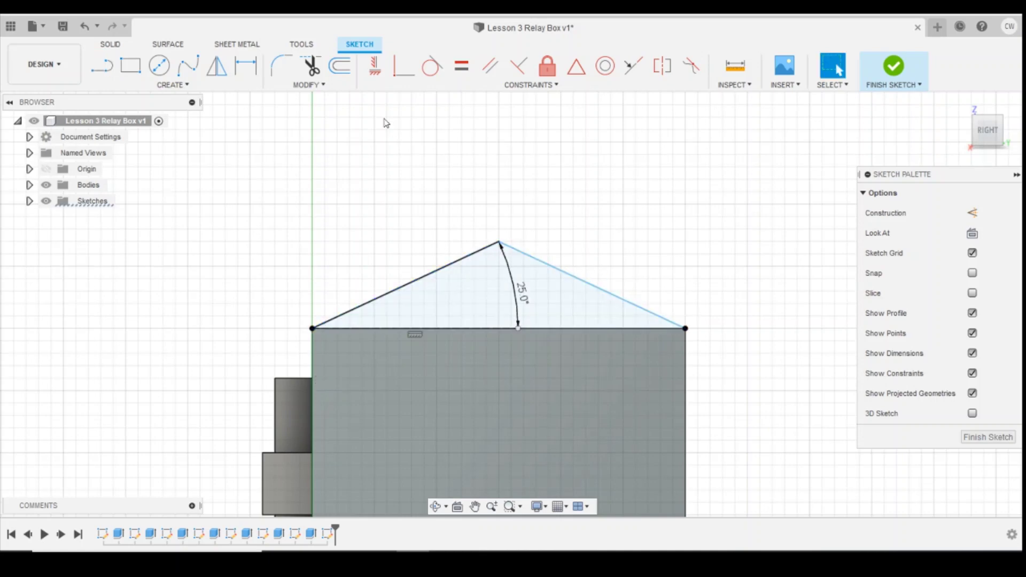
{"action": "left_click", "coordinate": [253, 66]}
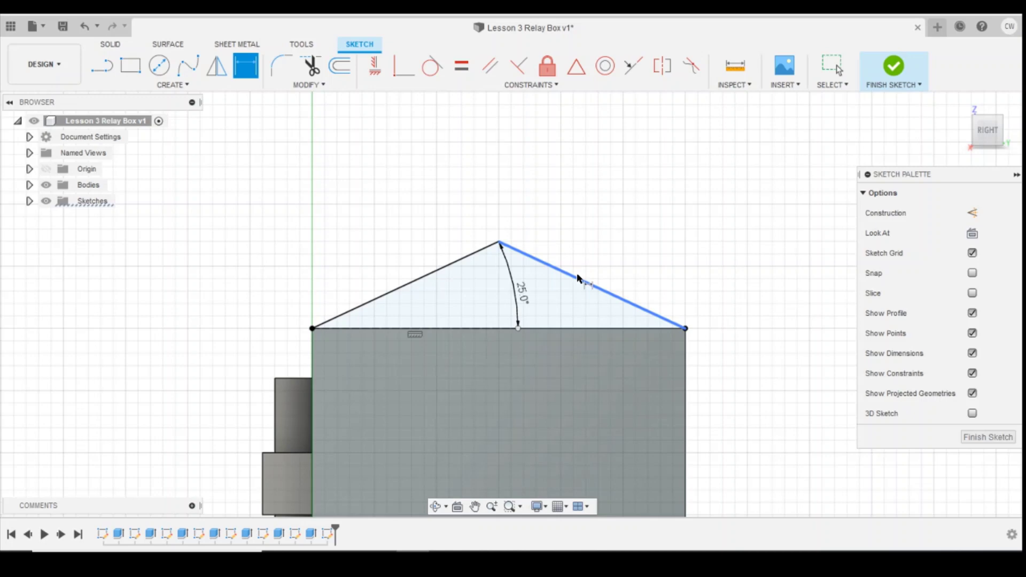
{"action": "left_click", "coordinate": [594, 287]}
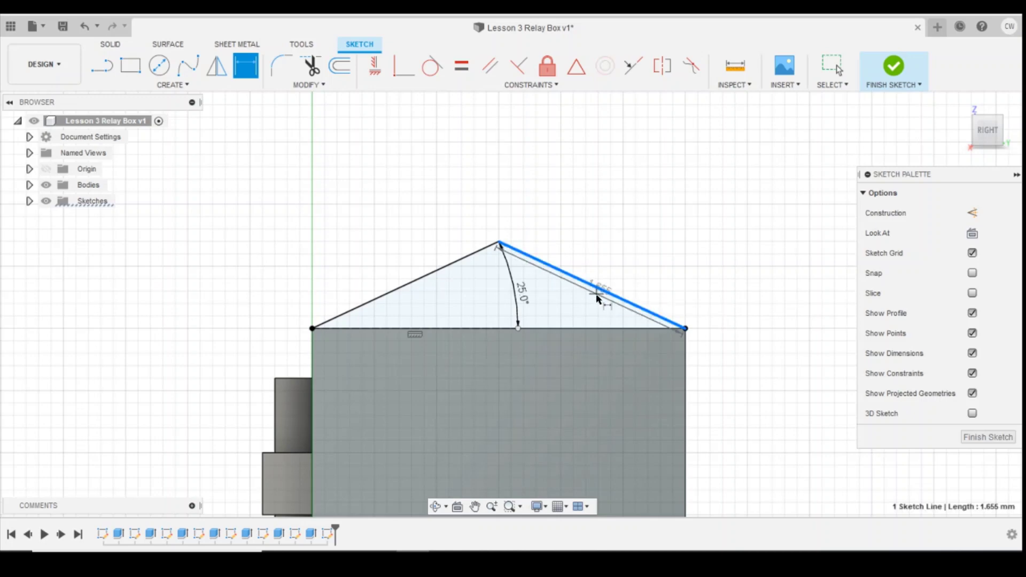
{"action": "left_click", "coordinate": [607, 329]}
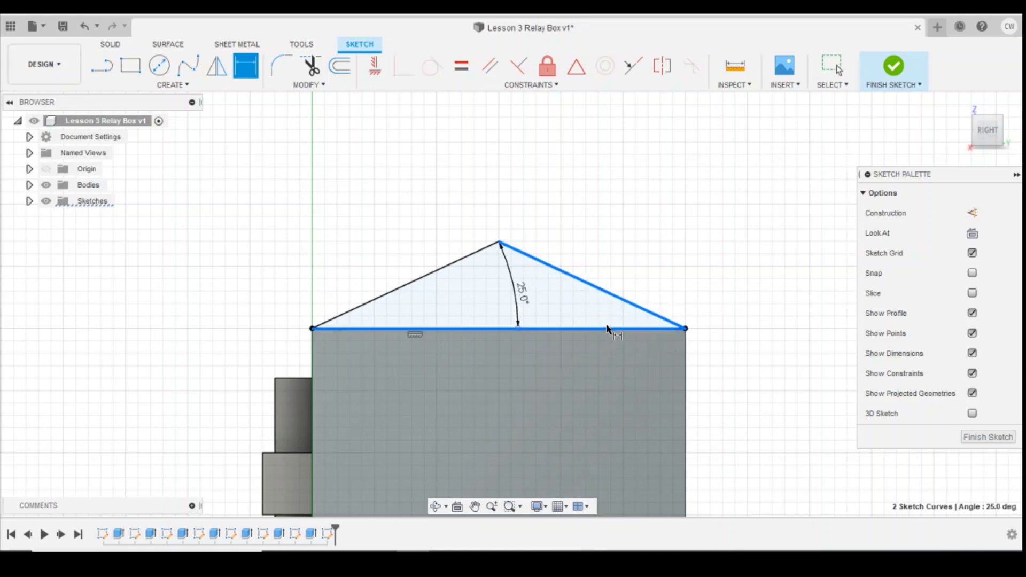
{"action": "left_click", "coordinate": [579, 312]}
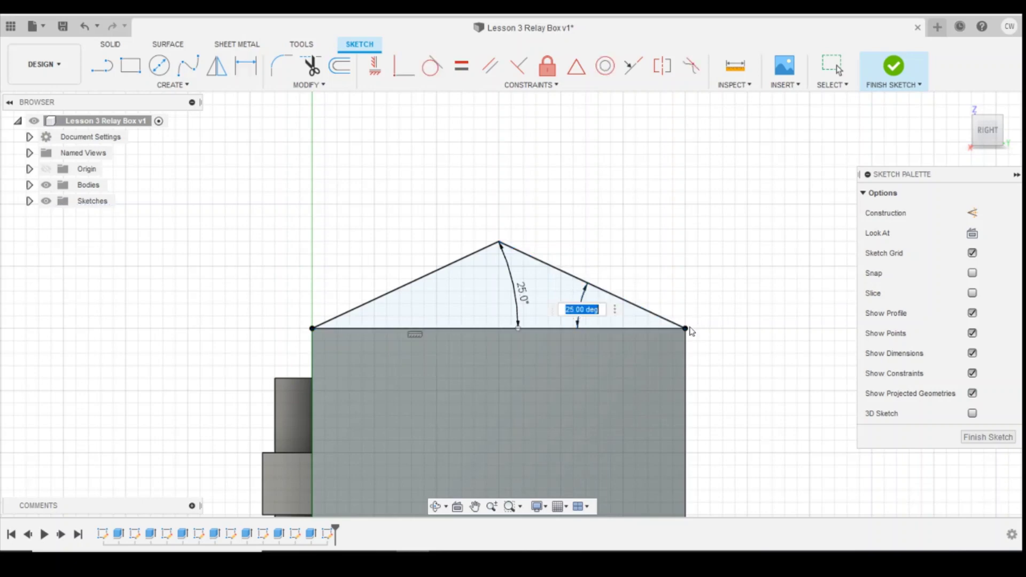
{"action": "key", "text": "Return"}
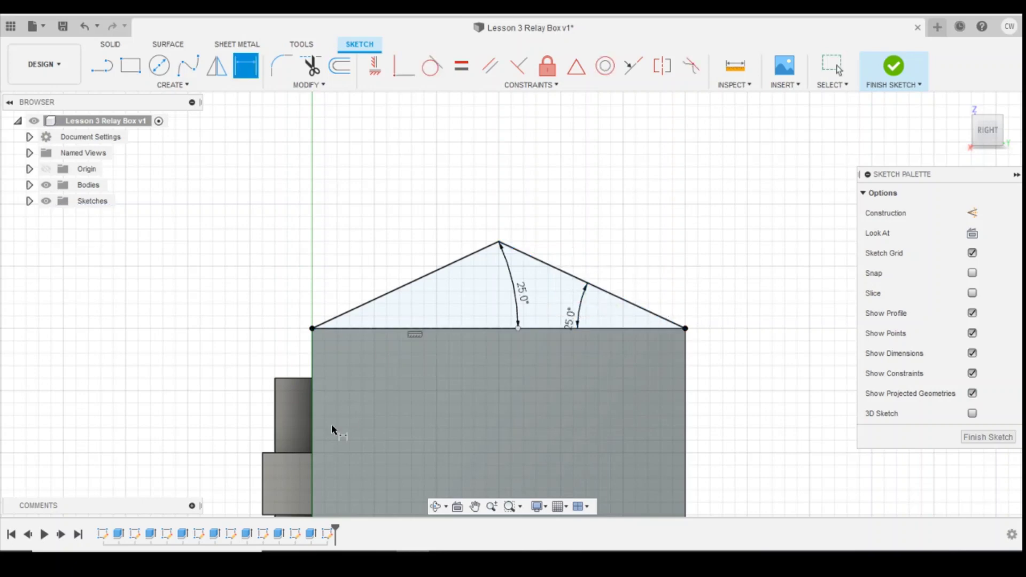
{"action": "key", "text": "Escape"}
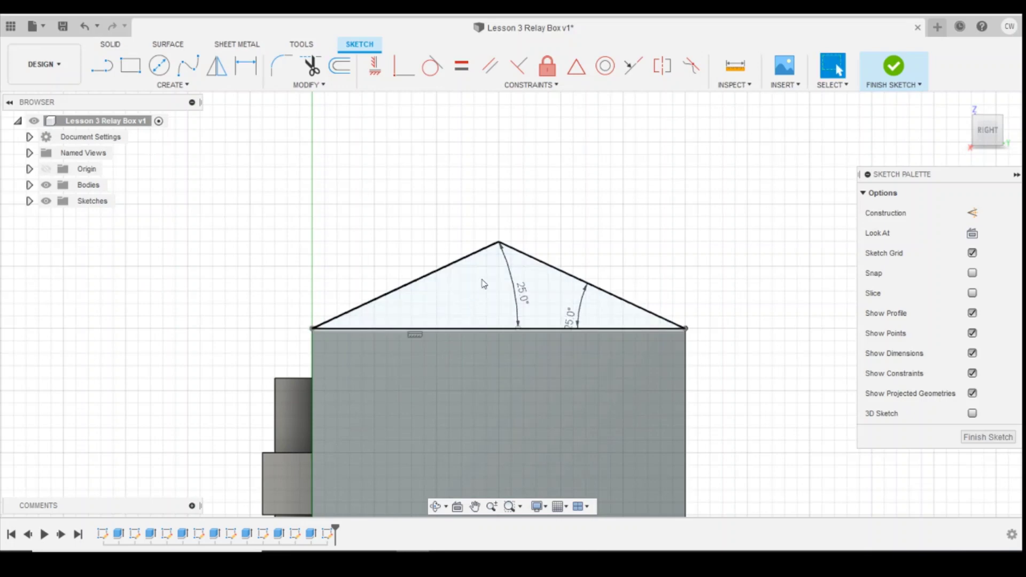
Extrude the triangular gable profile -8 mm across the full width of the cabinet, joining it to the body
{"action": "left_click", "coordinate": [484, 283]}
{"action": "right_click", "coordinate": [483, 282]}
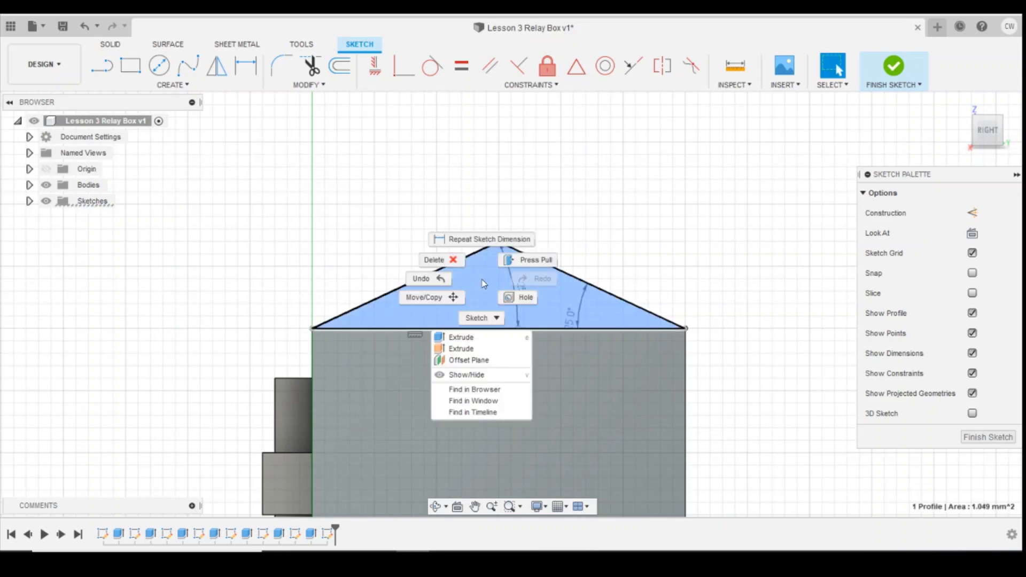
{"action": "left_click", "coordinate": [480, 338]}
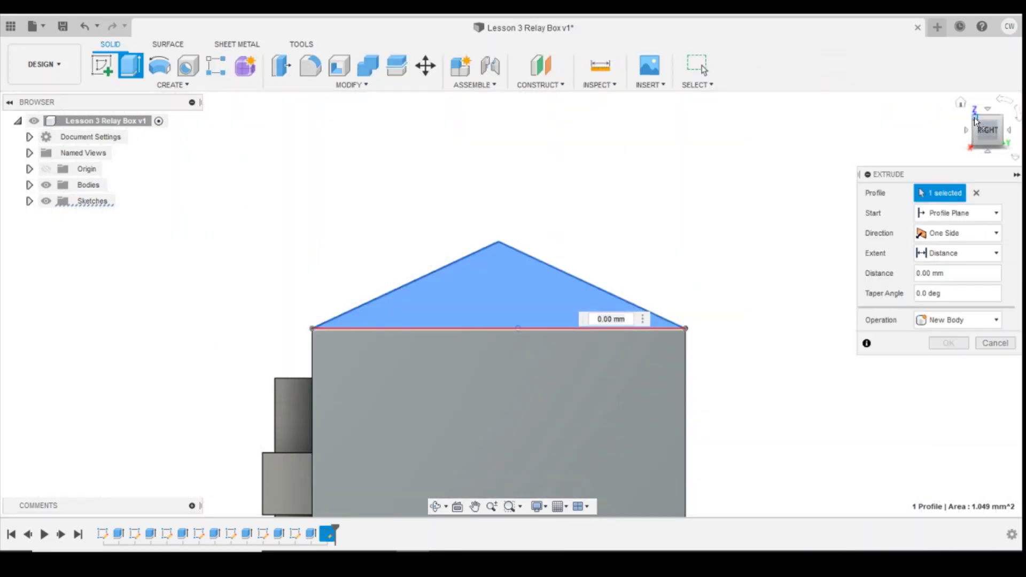
{"action": "left_click", "coordinate": [974, 120]}
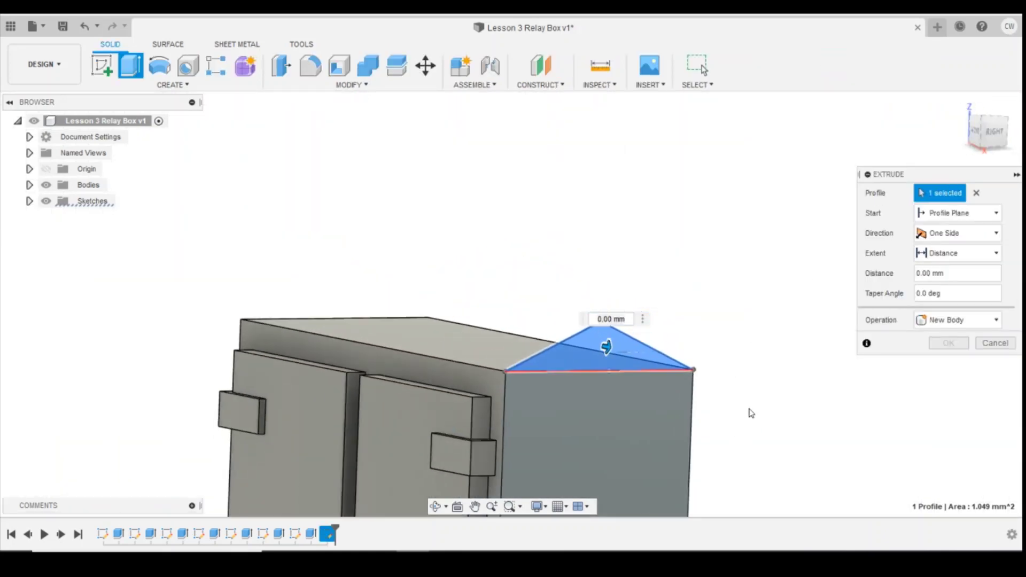
{"action": "left_click", "coordinate": [977, 125]}
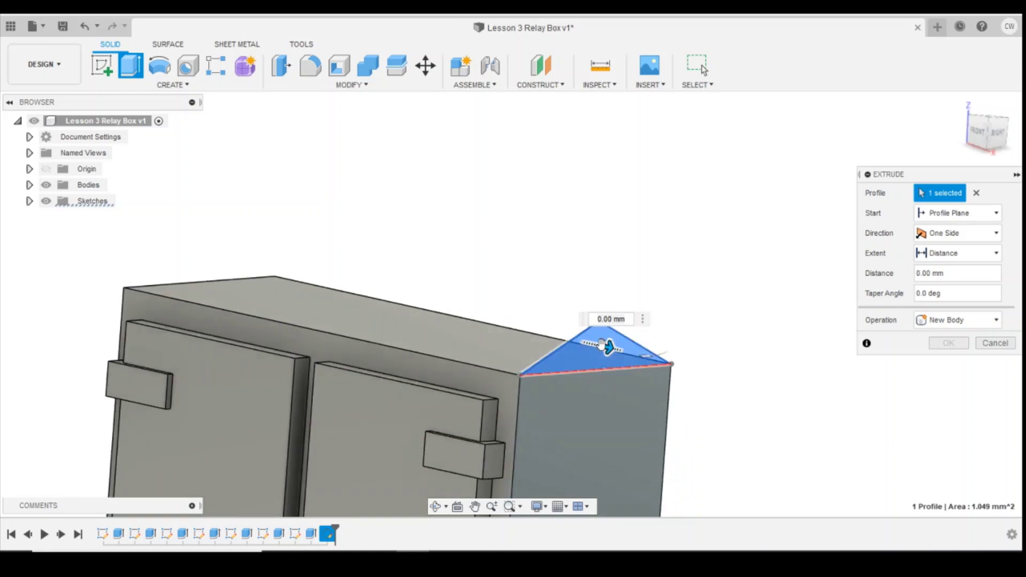
{"action": "left_click_drag", "start_coordinate": [604, 345], "coordinate": [487, 348]}
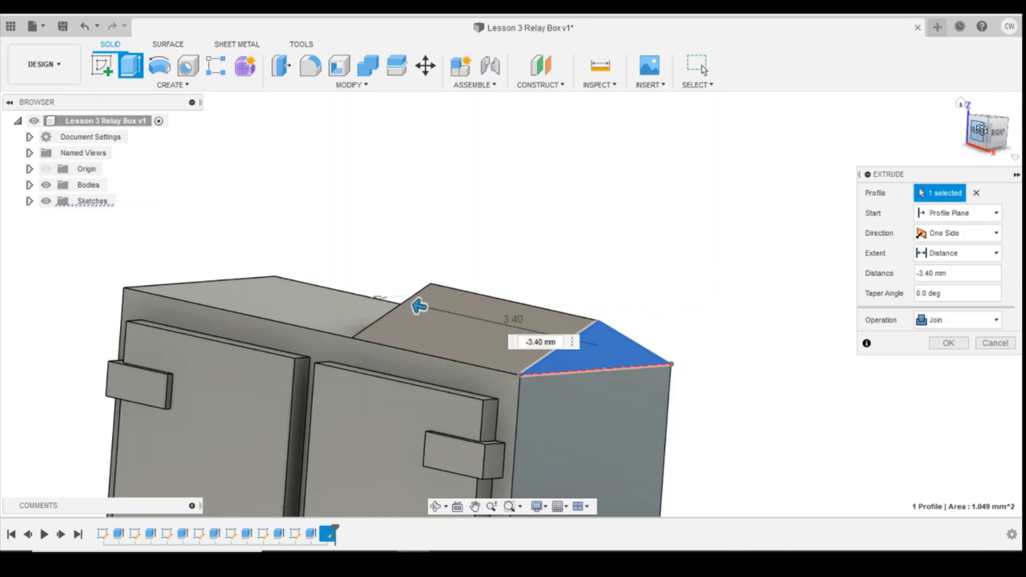
{"action": "left_click_drag", "start_coordinate": [994, 124], "coordinate": [411, 345]}
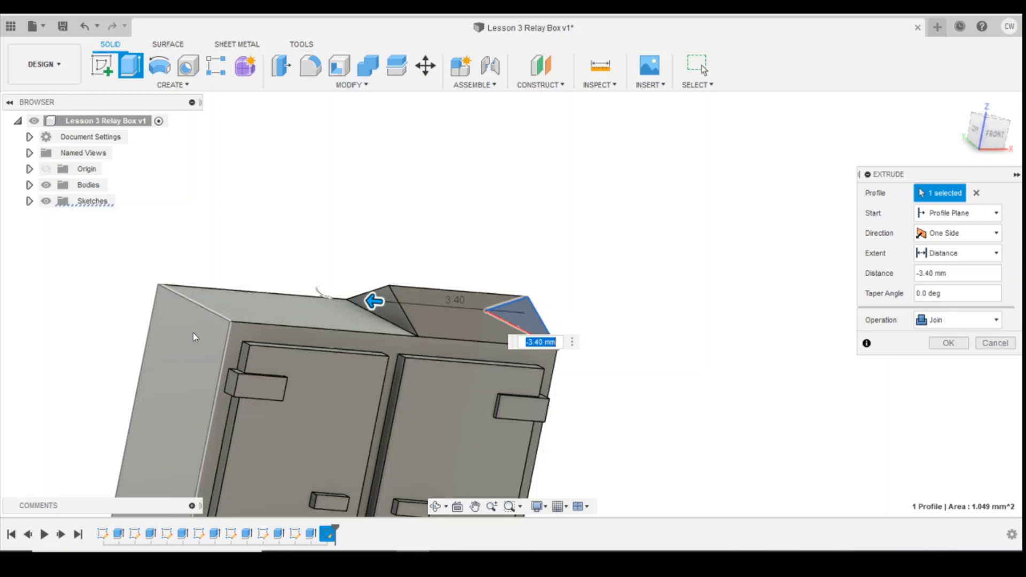
{"action": "left_click_drag", "start_coordinate": [375, 301], "coordinate": [254, 295]}
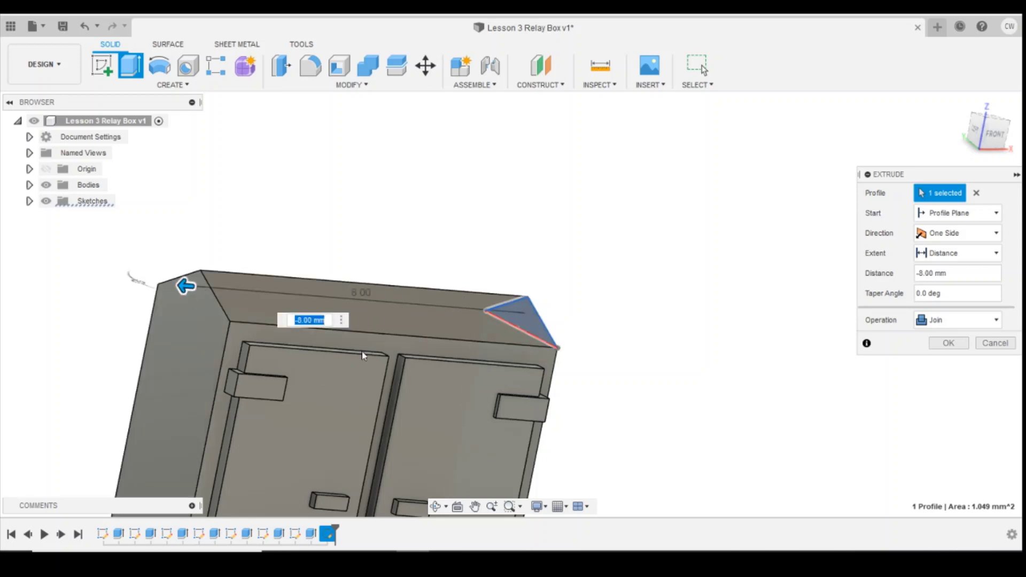
{"action": "left_click", "coordinate": [940, 344]}
{"action": "left_click", "coordinate": [959, 102]}
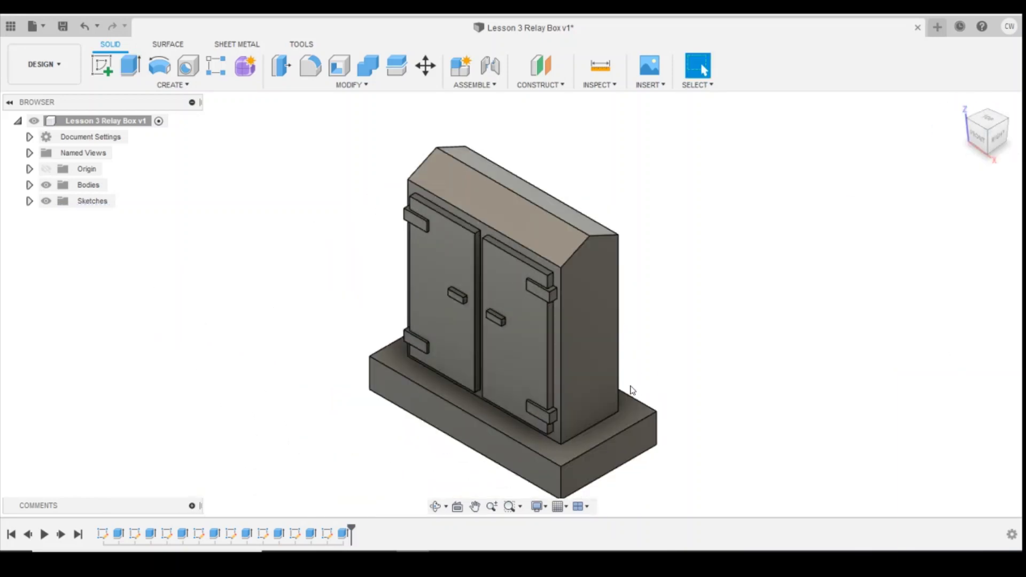
Save the current design and open the more recently updated Lesson 1 Relay Box from the Tutorial project
{"action": "key", "text": "ctrl+s"}
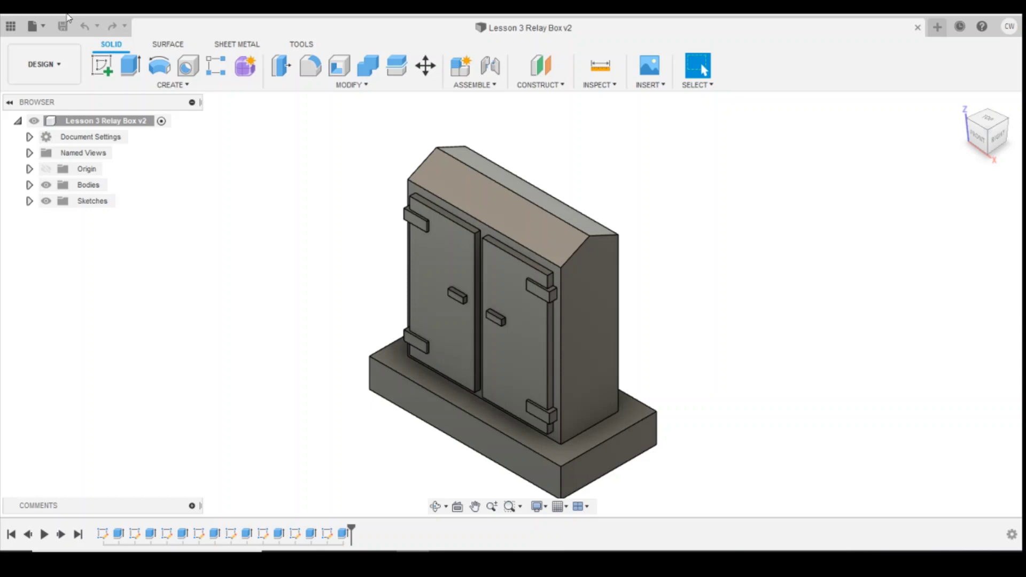
{"action": "left_click", "coordinate": [43, 22]}
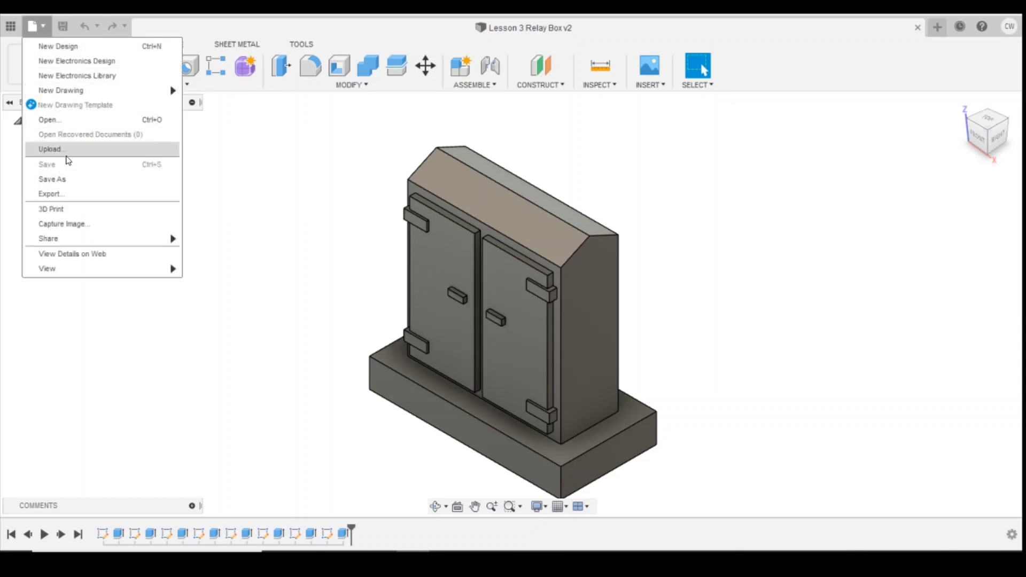
{"action": "left_click", "coordinate": [54, 120]}
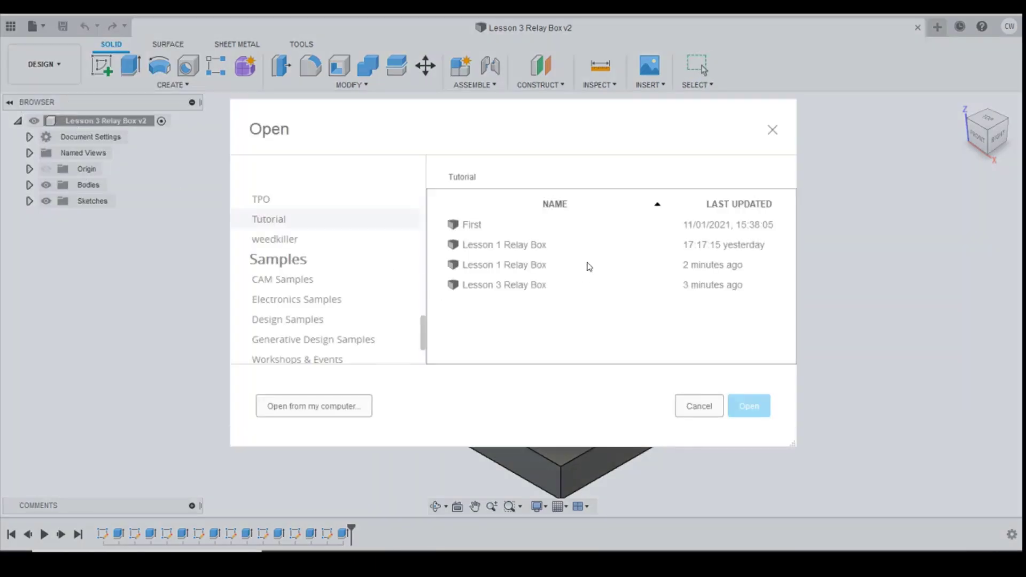
{"action": "left_click", "coordinate": [542, 264]}
{"action": "left_click", "coordinate": [748, 406]}
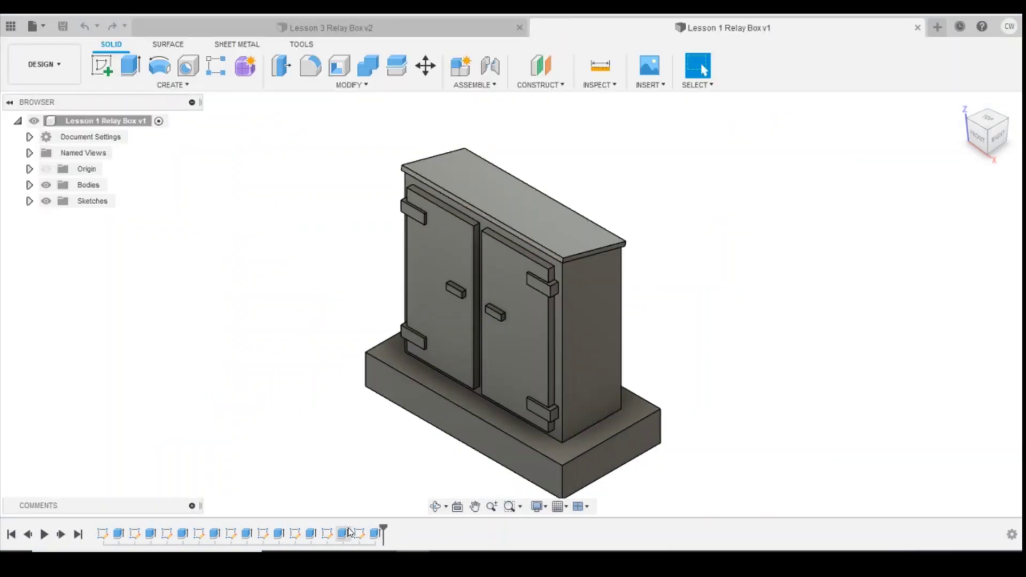
Suppress the overhanging roof slab extrusion and the extrusion that slopes the cabinet's top
{"action": "right_click", "coordinate": [309, 534]}
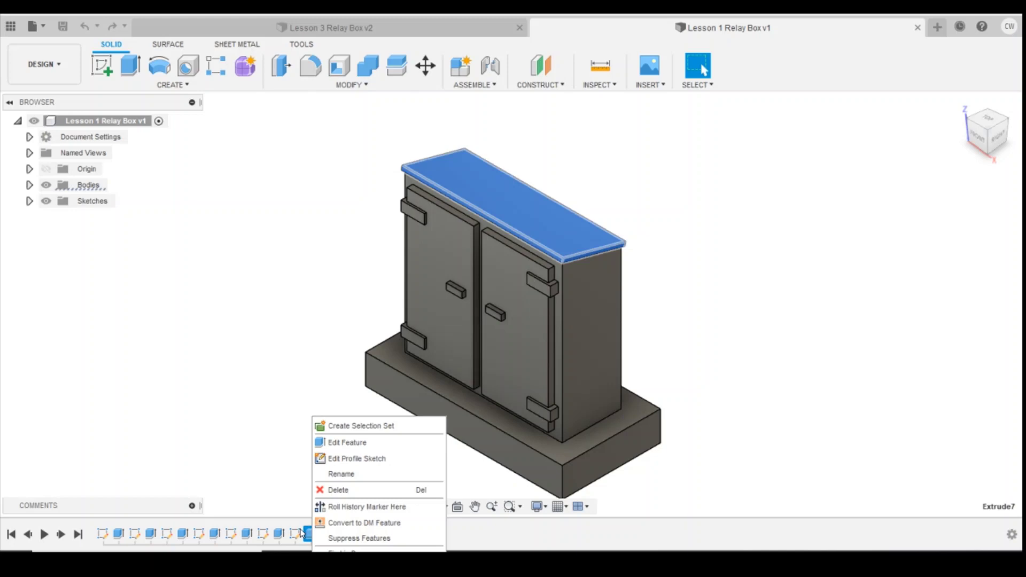
{"action": "left_click", "coordinate": [297, 487]}
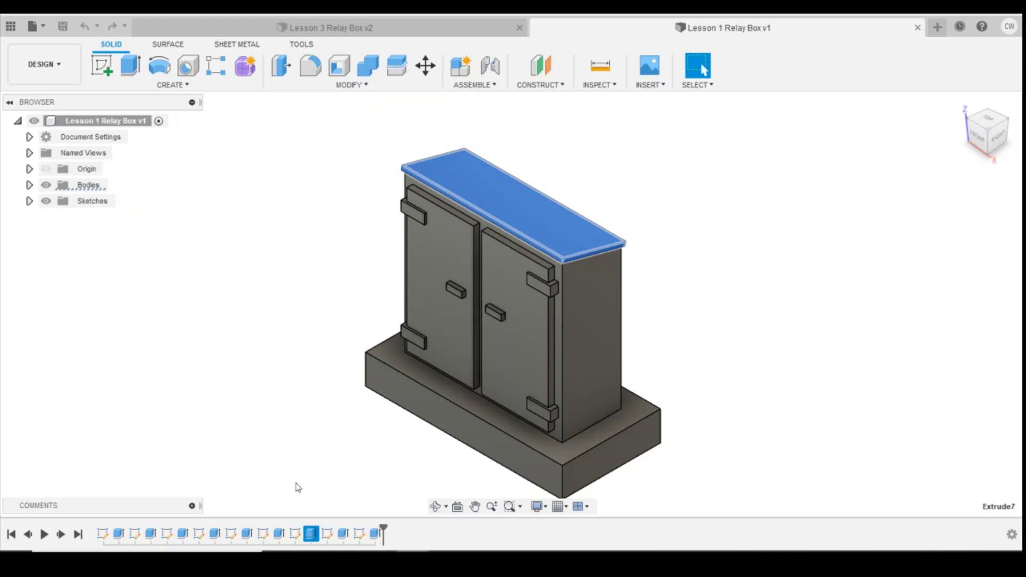
{"action": "right_click", "coordinate": [313, 536]}
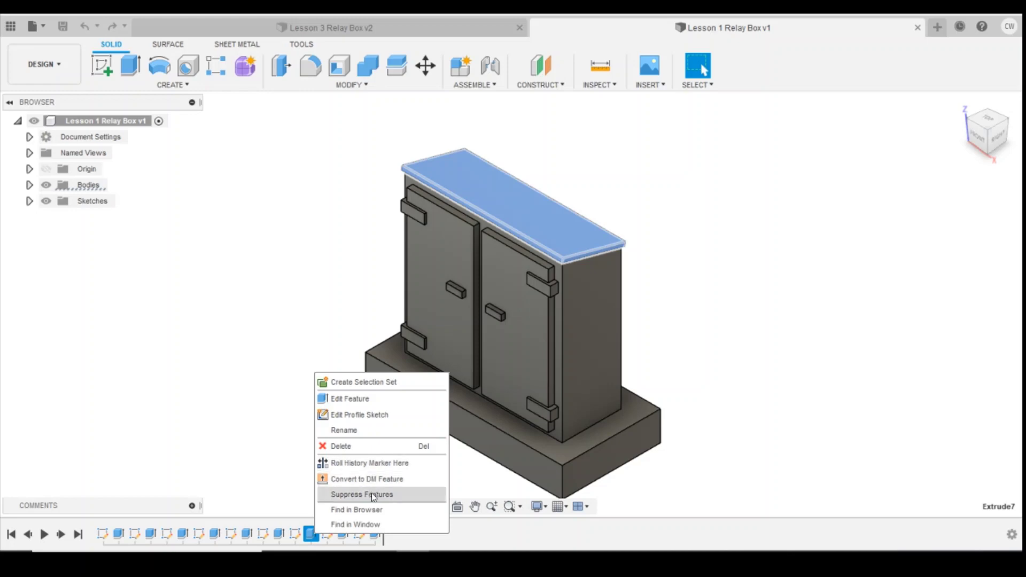
{"action": "left_click", "coordinate": [374, 495]}
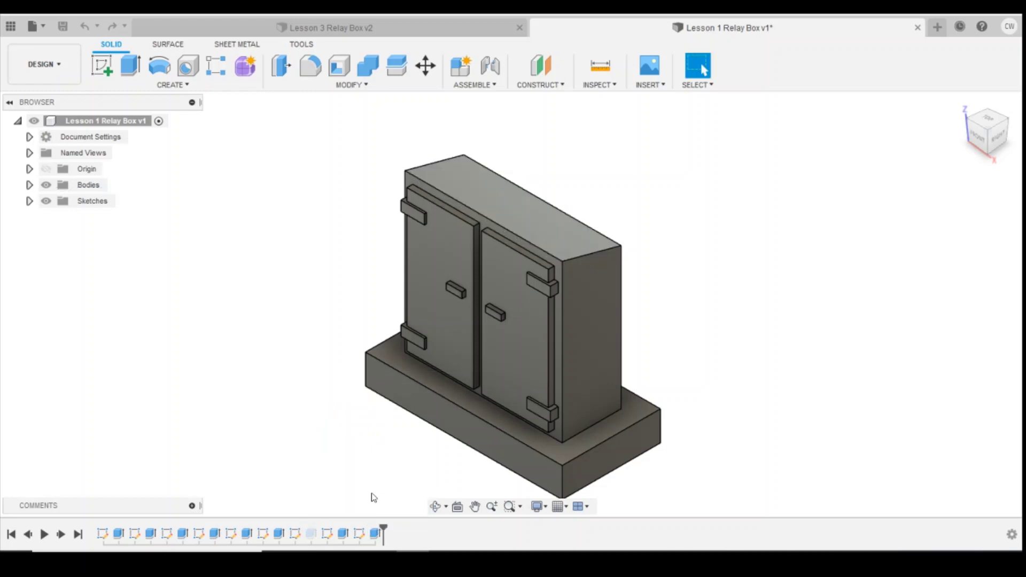
{"action": "right_click", "coordinate": [279, 534]}
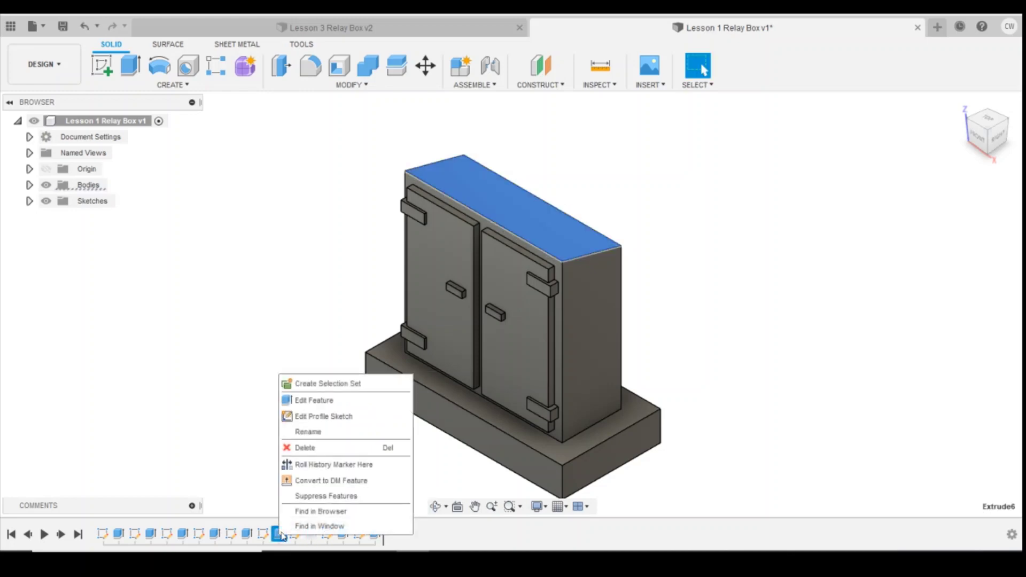
{"action": "left_click", "coordinate": [315, 496]}
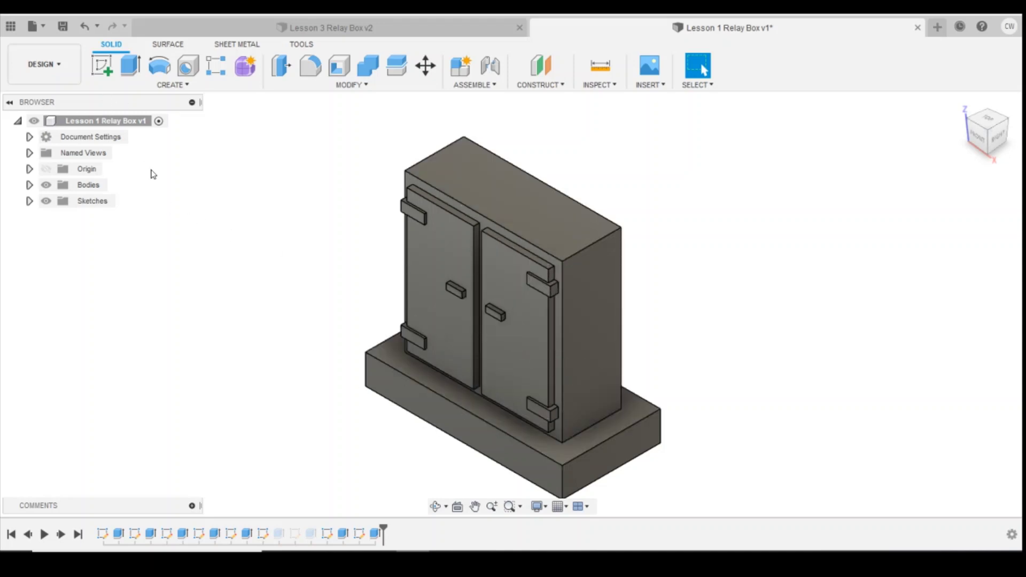
Sketch a line on the cabinet's right side face from the upper front corner at 25 degrees to above the top edge's midpoint
{"action": "left_click", "coordinate": [94, 61]}
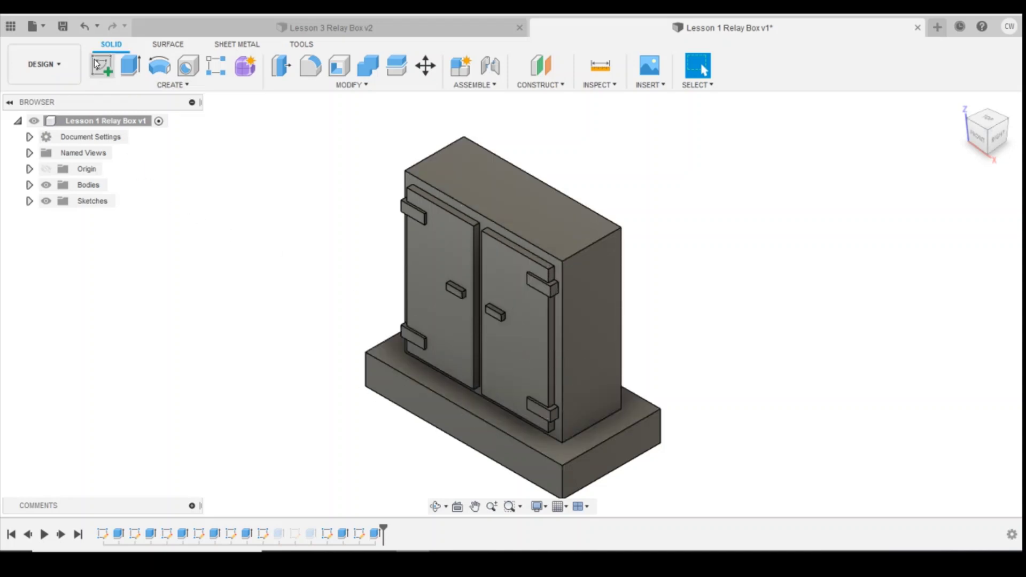
{"action": "left_click", "coordinate": [591, 287]}
{"action": "left_click", "coordinate": [556, 303]}
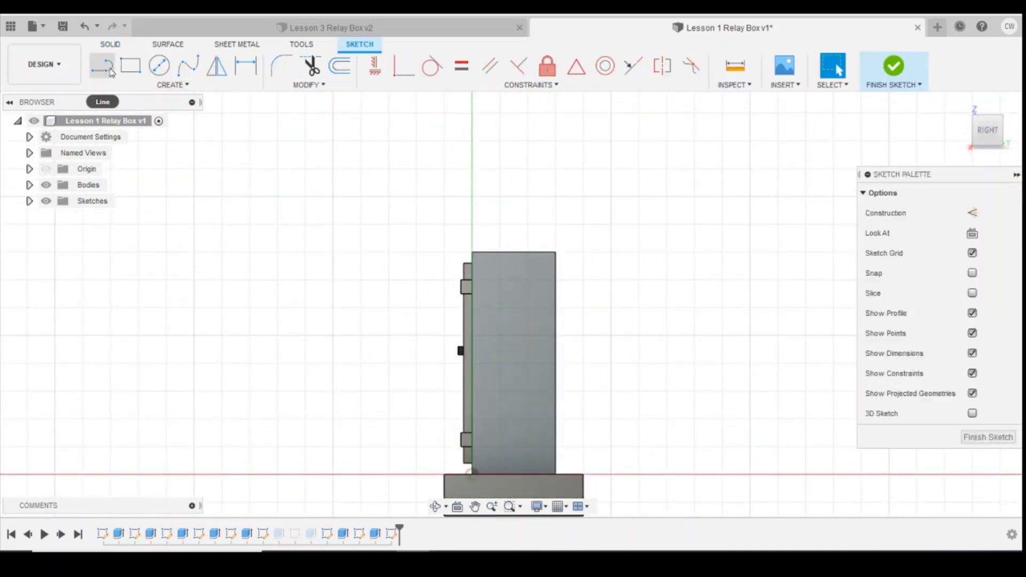
{"action": "left_click", "coordinate": [472, 251]}
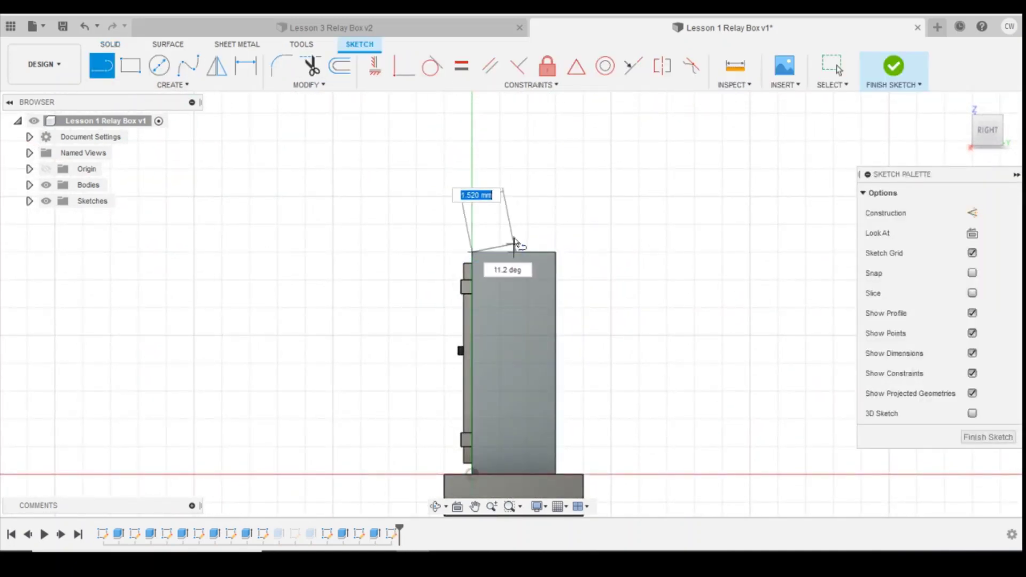
{"action": "key", "text": "Tab"}
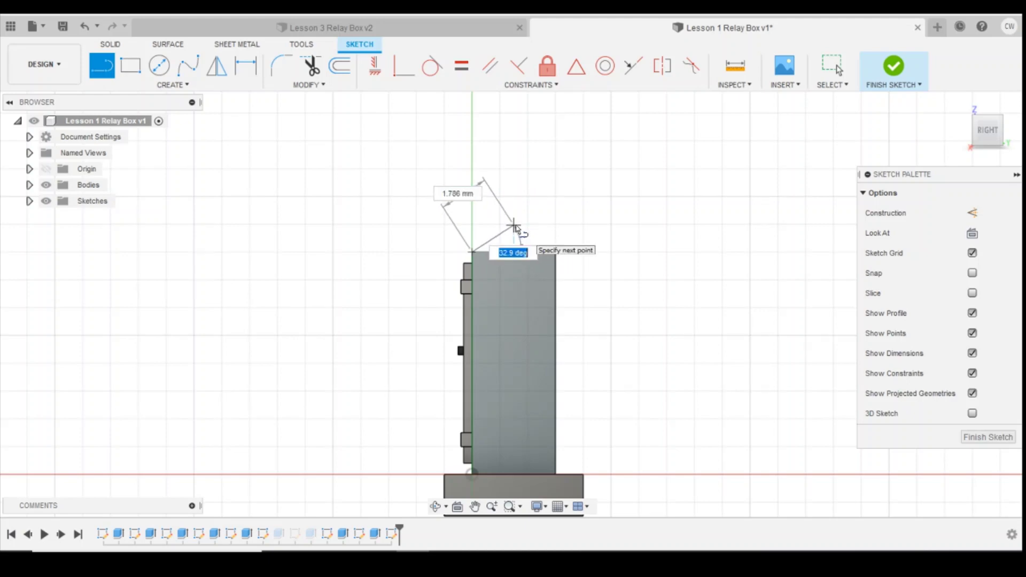
{"action": "type", "text": "5"}
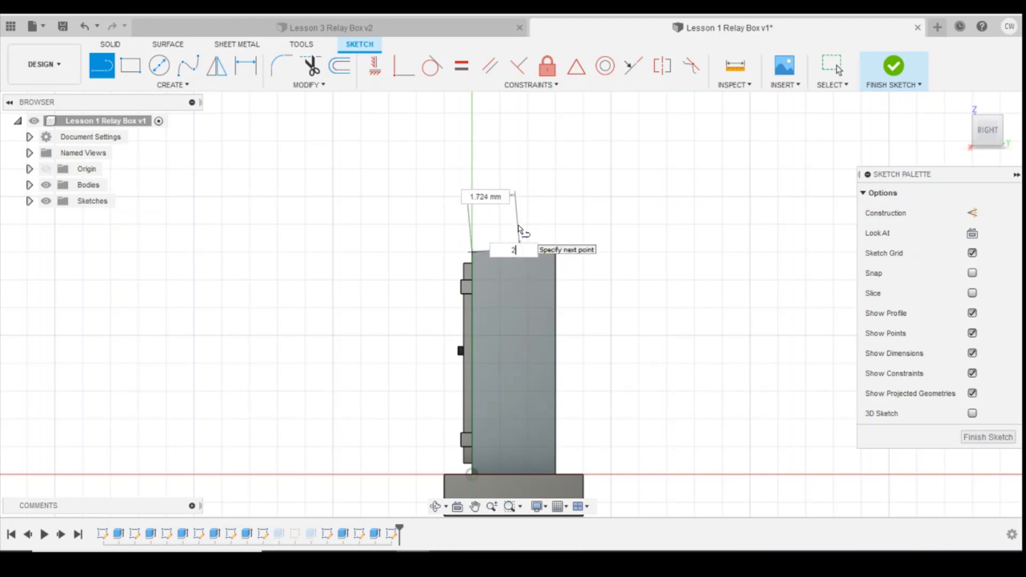
{"action": "type", "text": "25"}
{"action": "scroll", "coordinate": [517, 227], "scroll_direction": "up", "scroll_amount": 3}
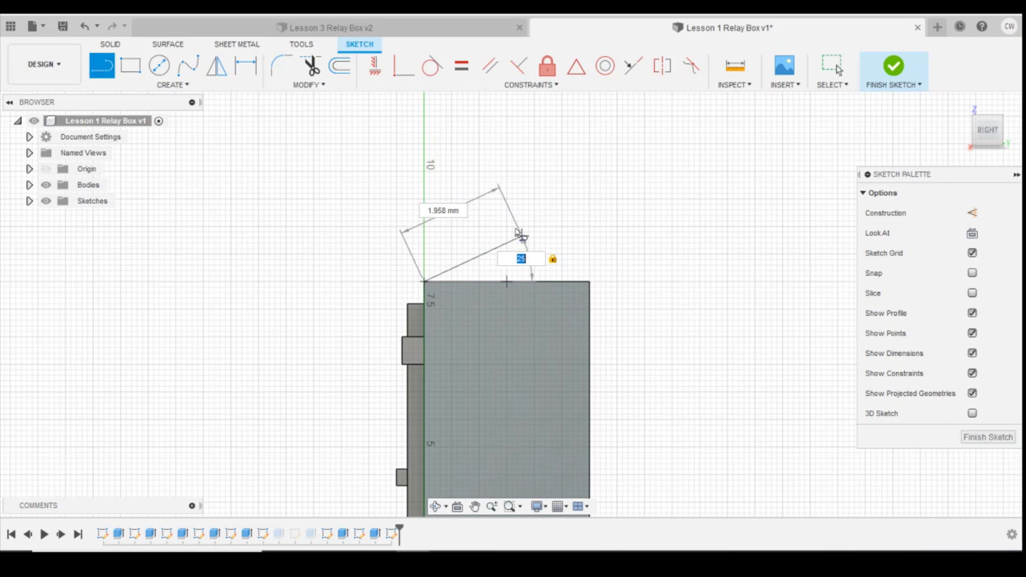
{"action": "scroll", "coordinate": [499, 237], "scroll_direction": "up", "scroll_amount": 3}
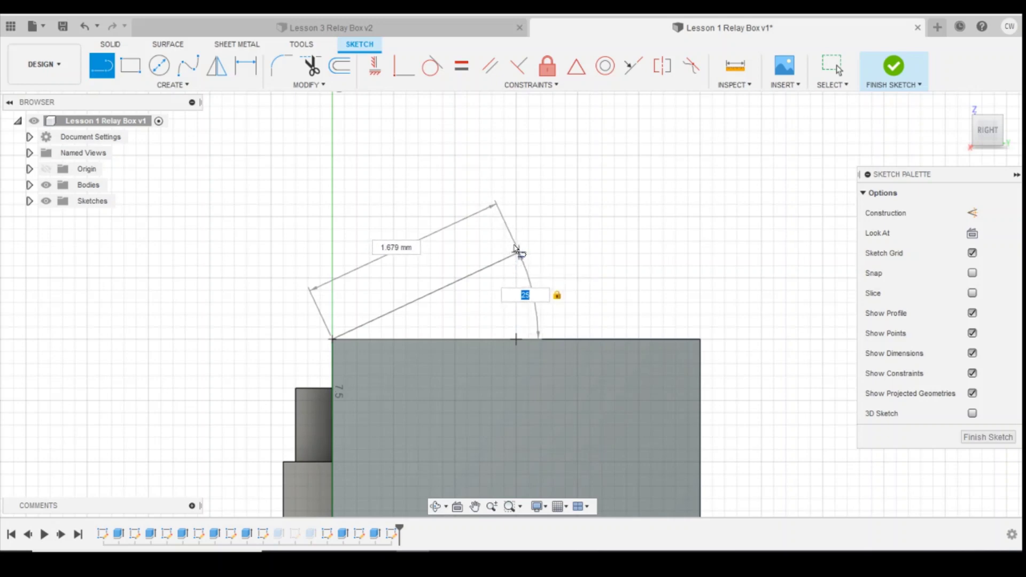
{"action": "left_click", "coordinate": [516, 255]}
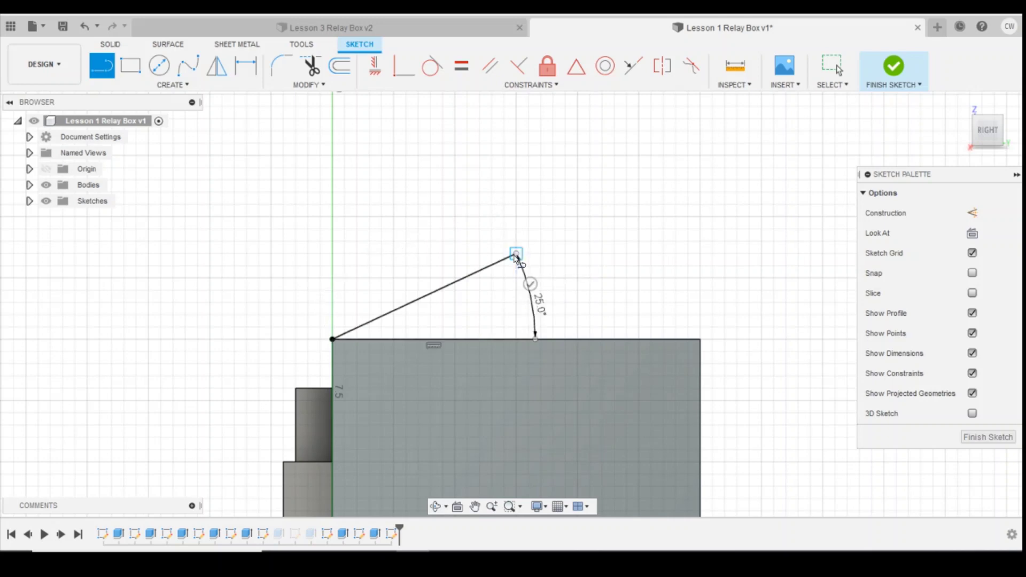
Complete the gable triangle with a line from the apex to the upper rear corner and dimension its angle to the top edge at 25 degrees
{"action": "left_click", "coordinate": [699, 339]}
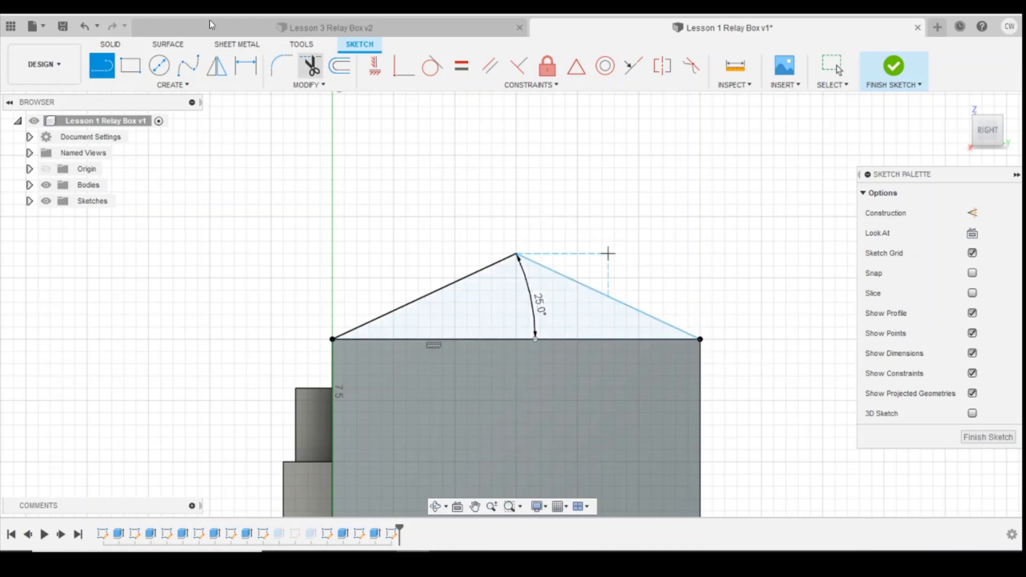
{"action": "left_click", "coordinate": [247, 66]}
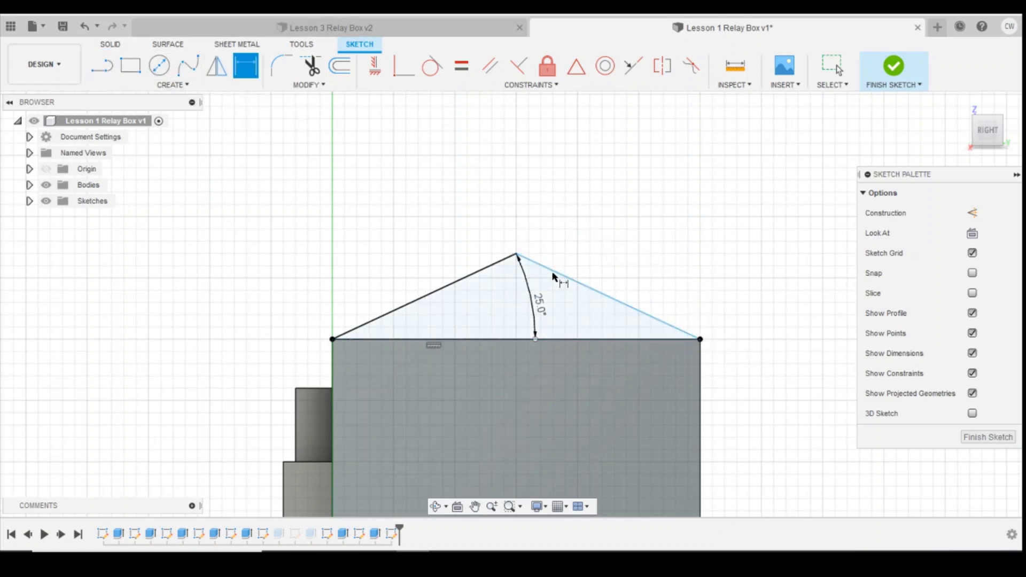
{"action": "left_click", "coordinate": [556, 272]}
{"action": "left_click", "coordinate": [591, 339]}
{"action": "left_click", "coordinate": [584, 322]}
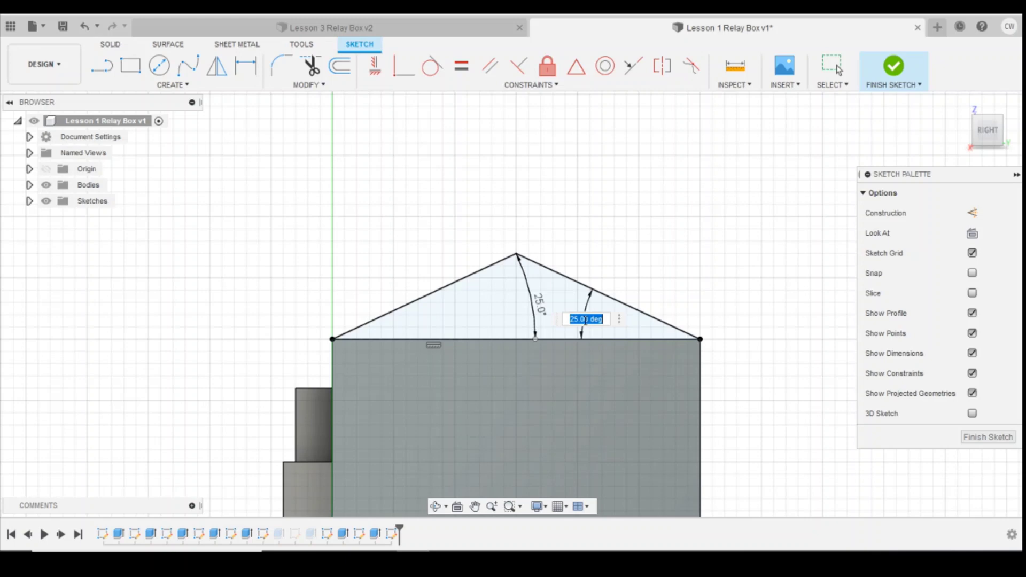
{"action": "key", "text": "Return"}
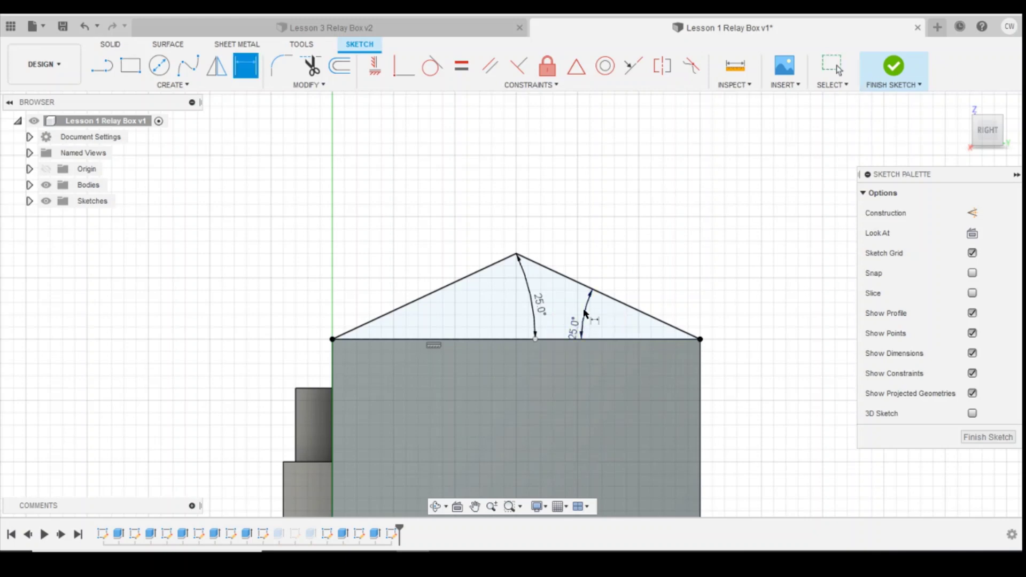
{"action": "key", "text": "Escape"}
Extrude the gable triangle -8 mm along the cabinet's full width, joining it to the cabinet as a pitched roof
{"action": "left_click", "coordinate": [517, 308]}
{"action": "right_click", "coordinate": [483, 301]}
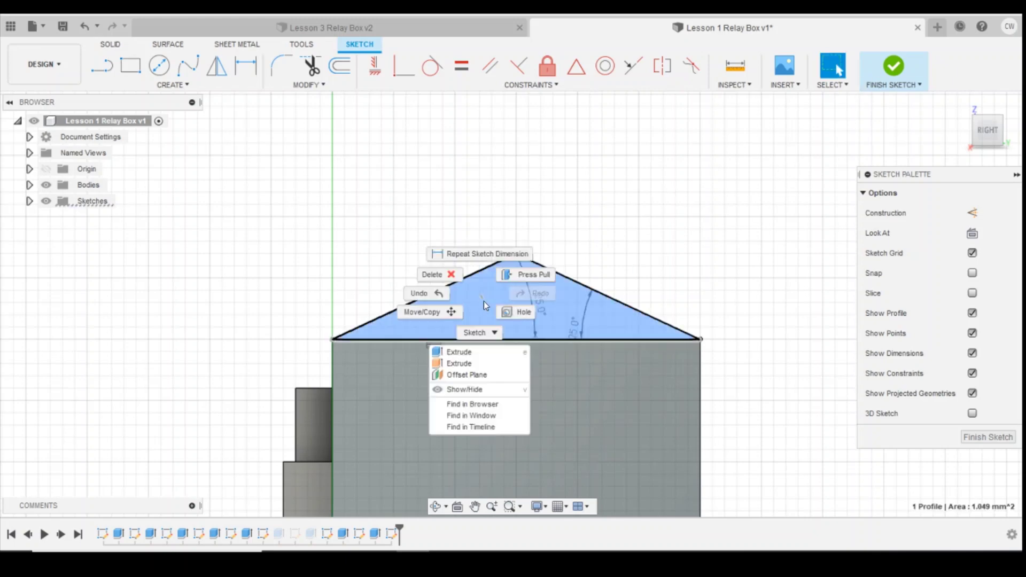
{"action": "left_click", "coordinate": [484, 352]}
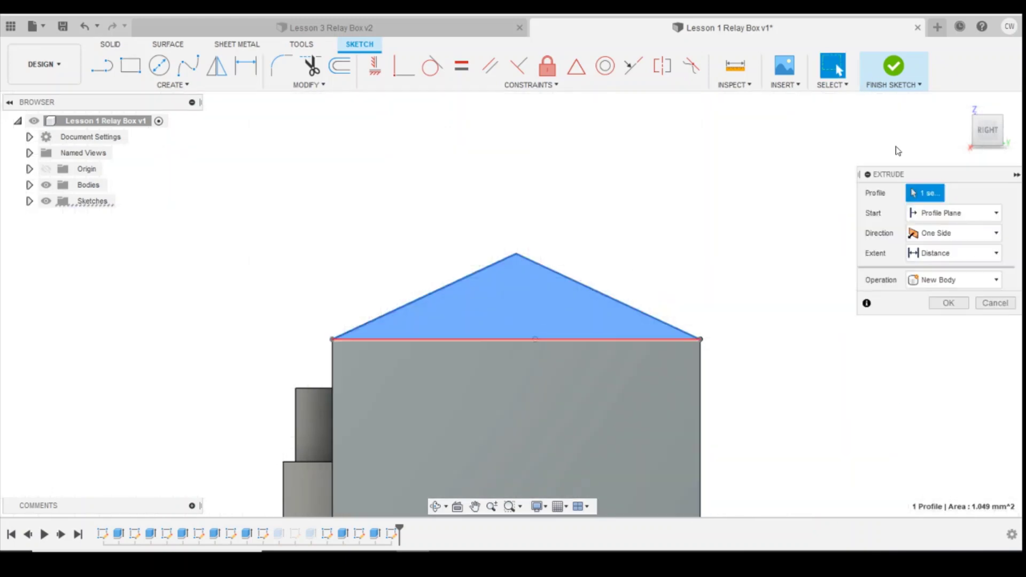
{"action": "left_click", "coordinate": [965, 113]}
{"action": "left_click", "coordinate": [970, 111]}
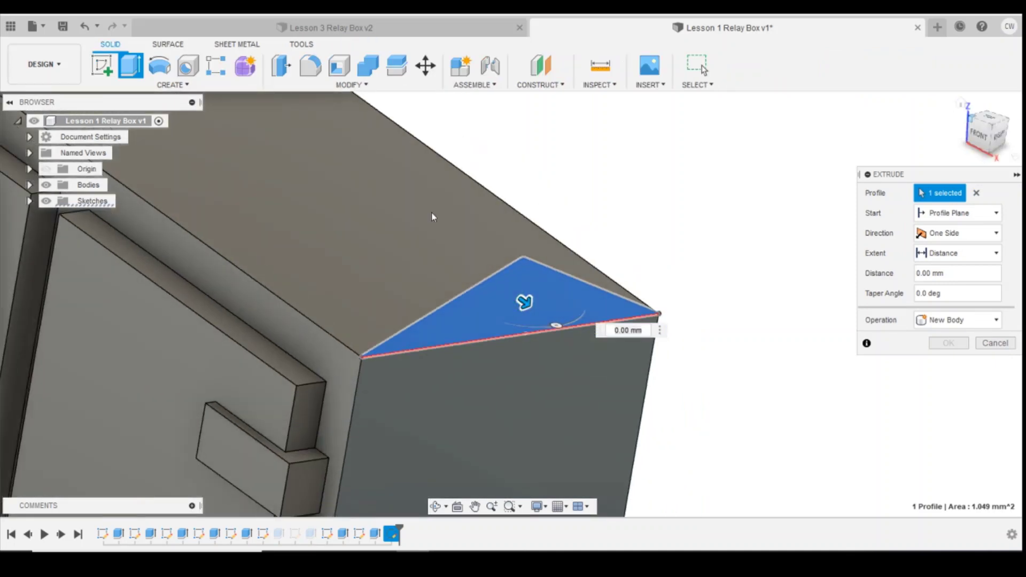
{"action": "type", "text": "-8"}
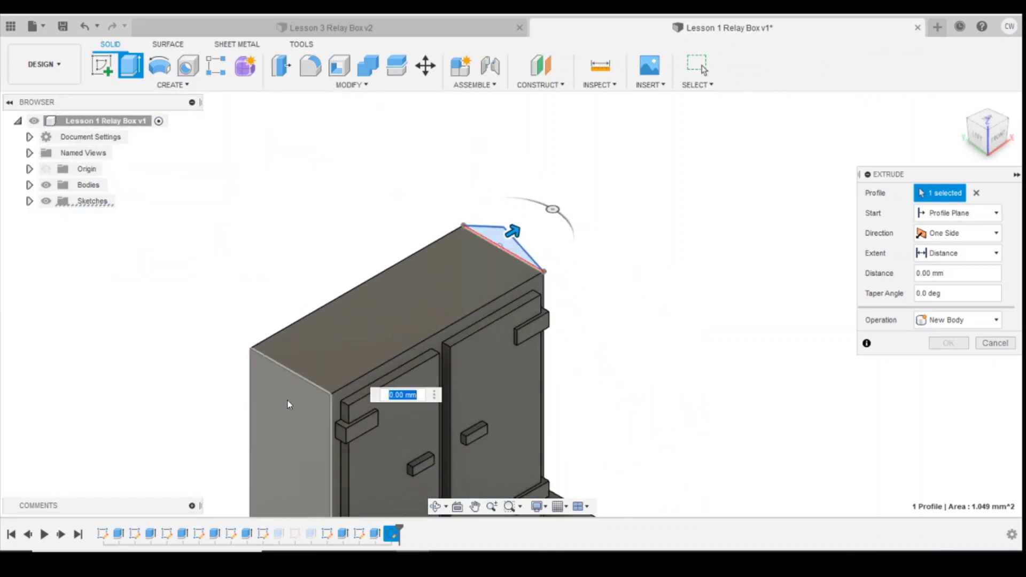
{"action": "left_click", "coordinate": [956, 346]}
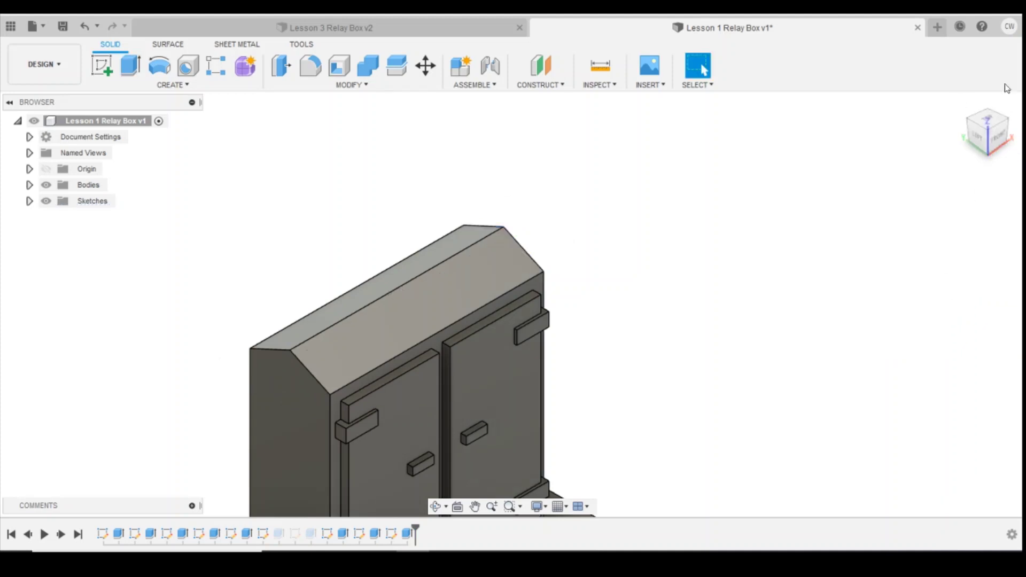
{"action": "middle_click_drag", "start_coordinate": [890, 183], "coordinate": [648, 284], "text": "shift"}
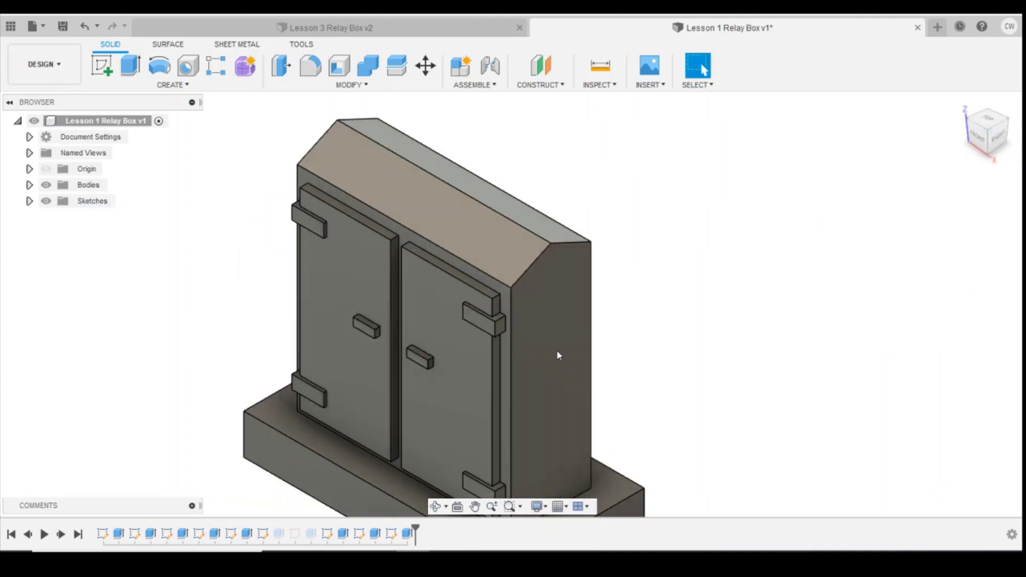
{"action": "scroll", "coordinate": [559, 356], "scroll_direction": "down", "scroll_amount": 3}
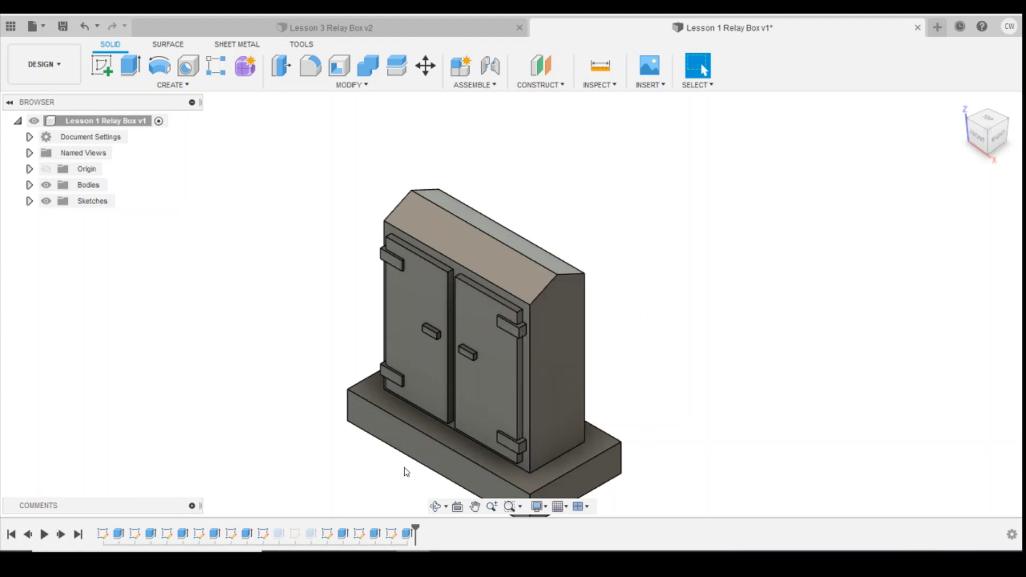
Suppress the gable roof extrusion, and unsuppress the top-sloping extrusion and the overhanging roof slab extrusion
{"action": "right_click", "coordinate": [407, 534]}
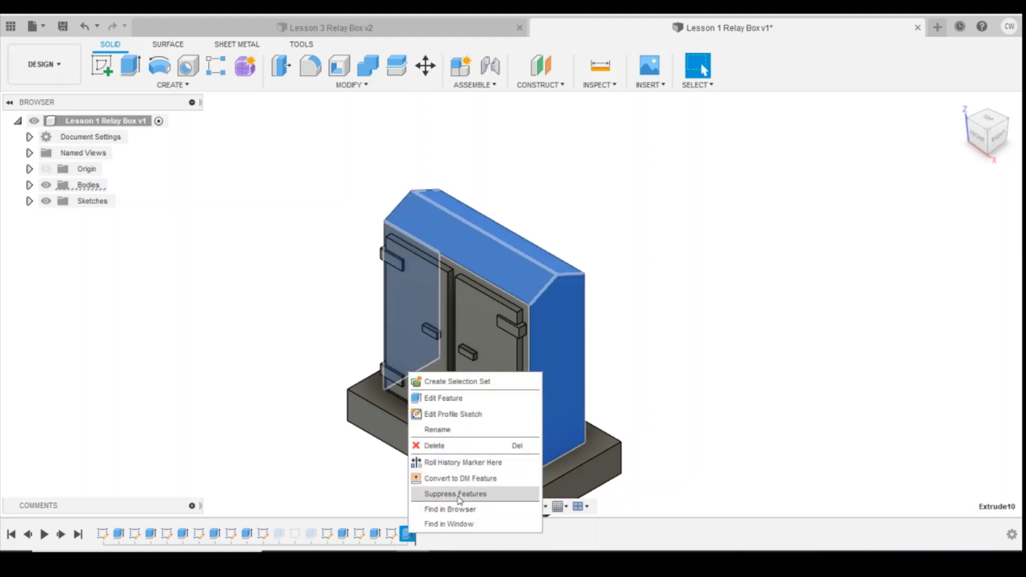
{"action": "left_click", "coordinate": [460, 495]}
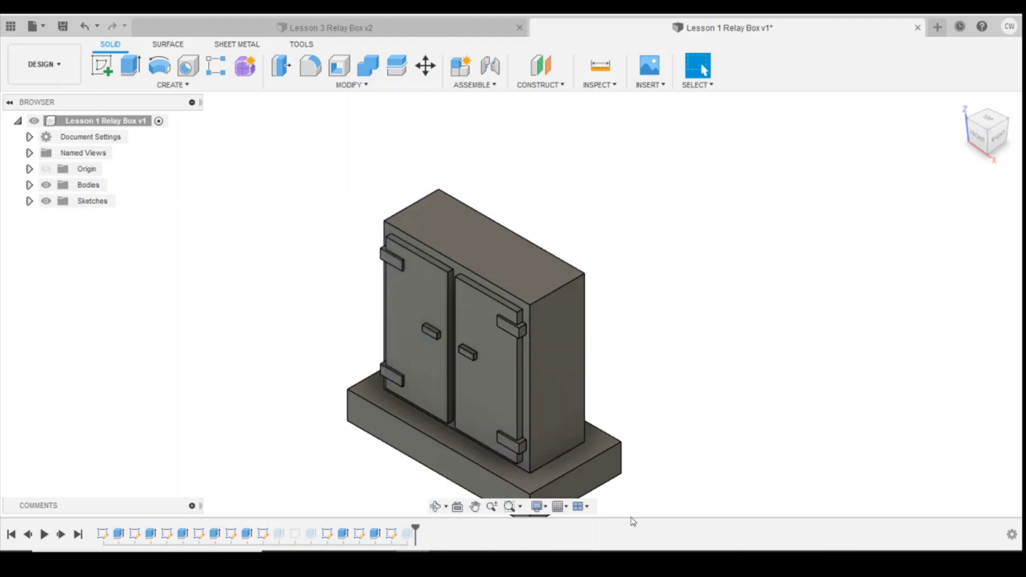
{"action": "right_click", "coordinate": [277, 534]}
{"action": "left_click", "coordinate": [311, 493]}
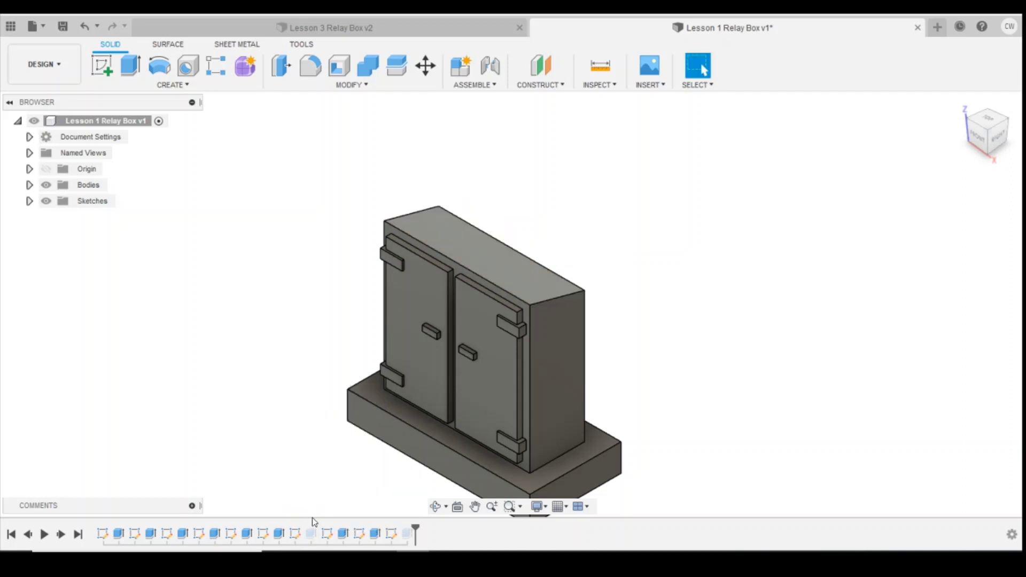
{"action": "right_click", "coordinate": [309, 534]}
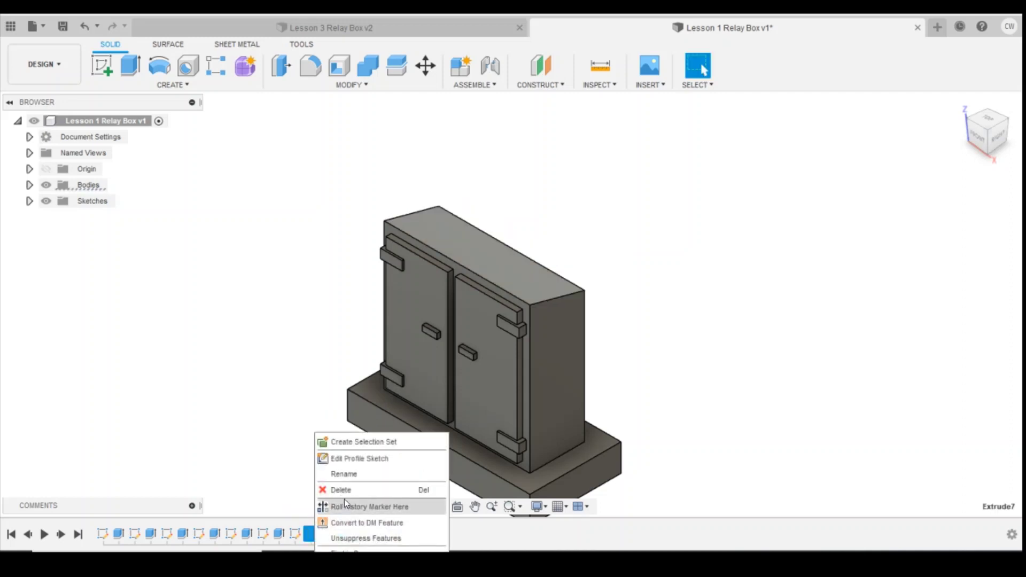
{"action": "left_click", "coordinate": [347, 537]}
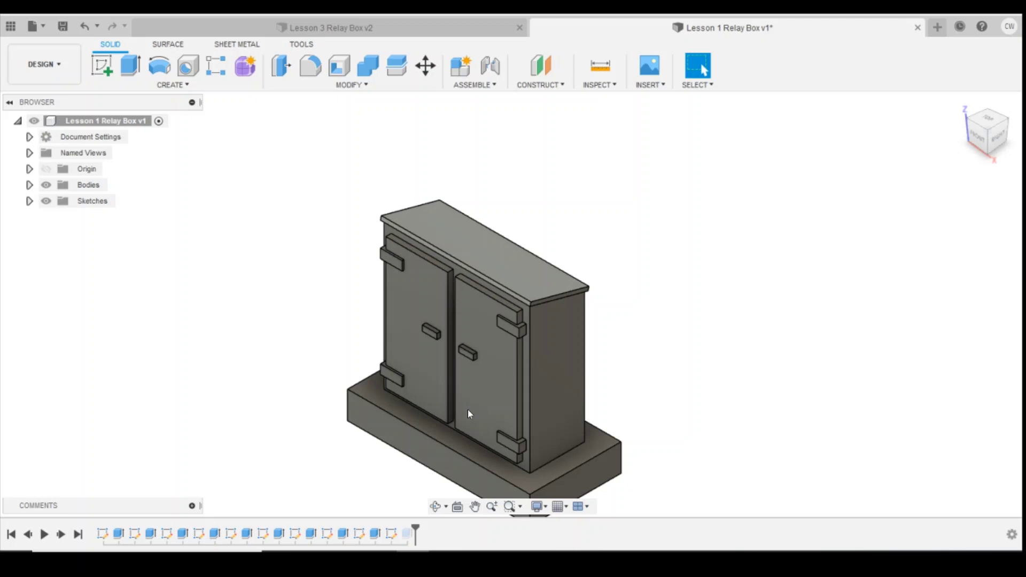